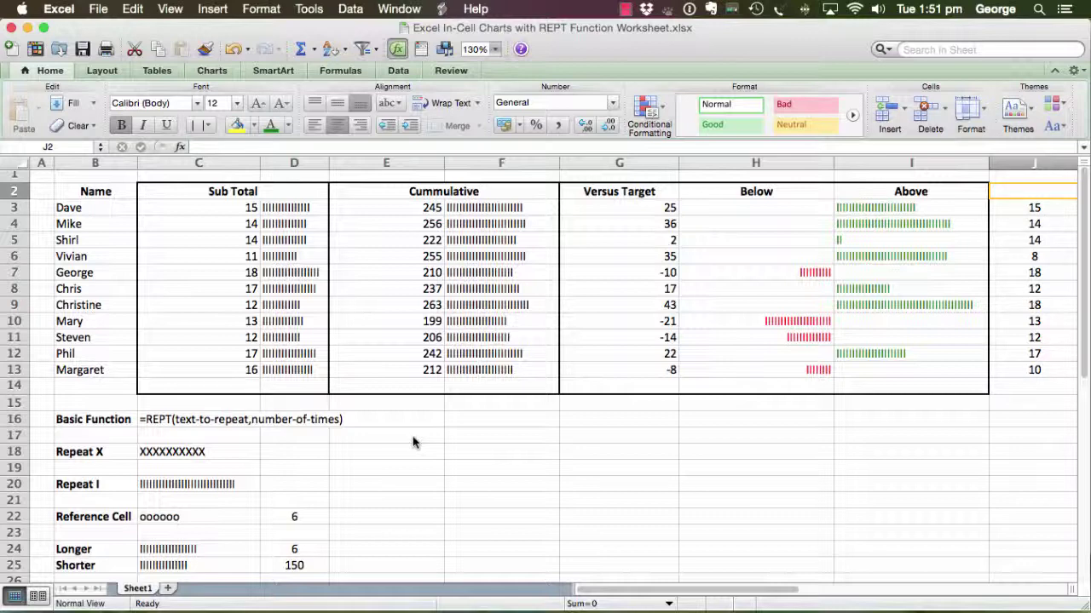
Step: Examine the columns across row 2 up to the Dots, Dashes/Dots and Labelled table beside the numbers in column J
{"action": "key", "text": "Right"}
{"action": "key", "text": "Right"}
{"action": "key", "text": "Right"}
{"action": "key", "text": "Right"}
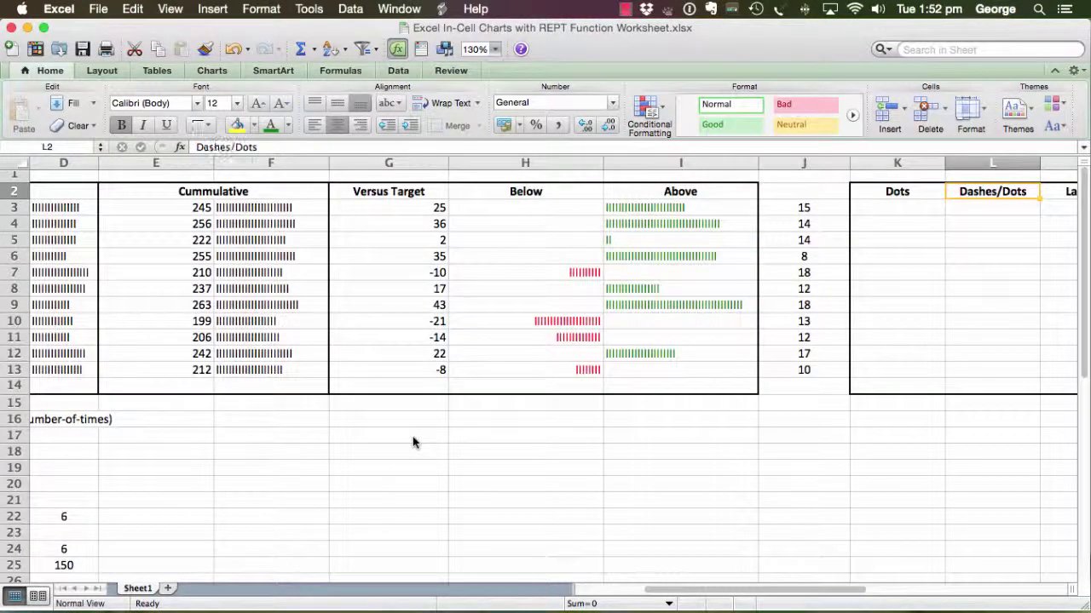
{"action": "key", "text": "Right"}
{"action": "key", "text": "Right"}
{"action": "key", "text": "Right"}
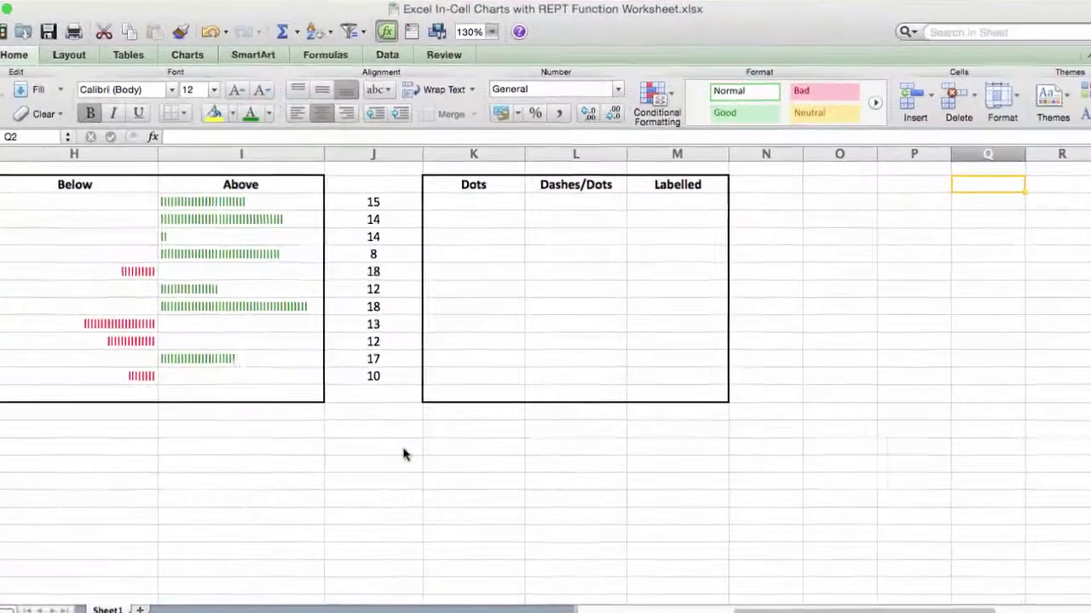
{"action": "key", "text": "Left"}
{"action": "key", "text": "Left"}
{"action": "key", "text": "Left"}
{"action": "key", "text": "Left"}
{"action": "key", "text": "Left"}
{"action": "key", "text": "Left"}
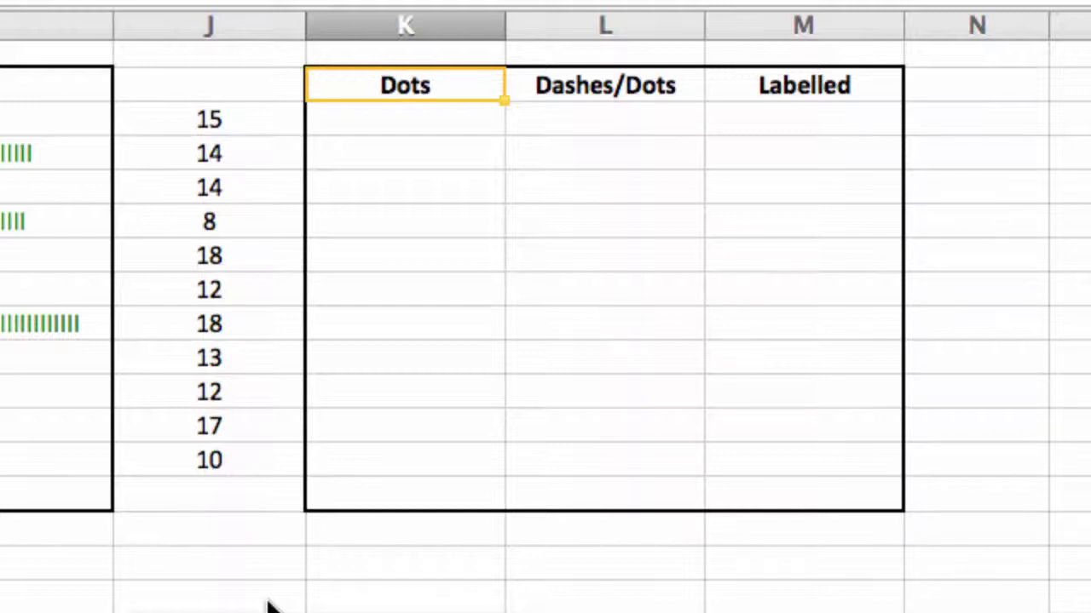
Step: Enter the formula =REPT(" ",J3)&"o" in K3, the first cell under the Dots heading
{"action": "key", "text": "Down"}
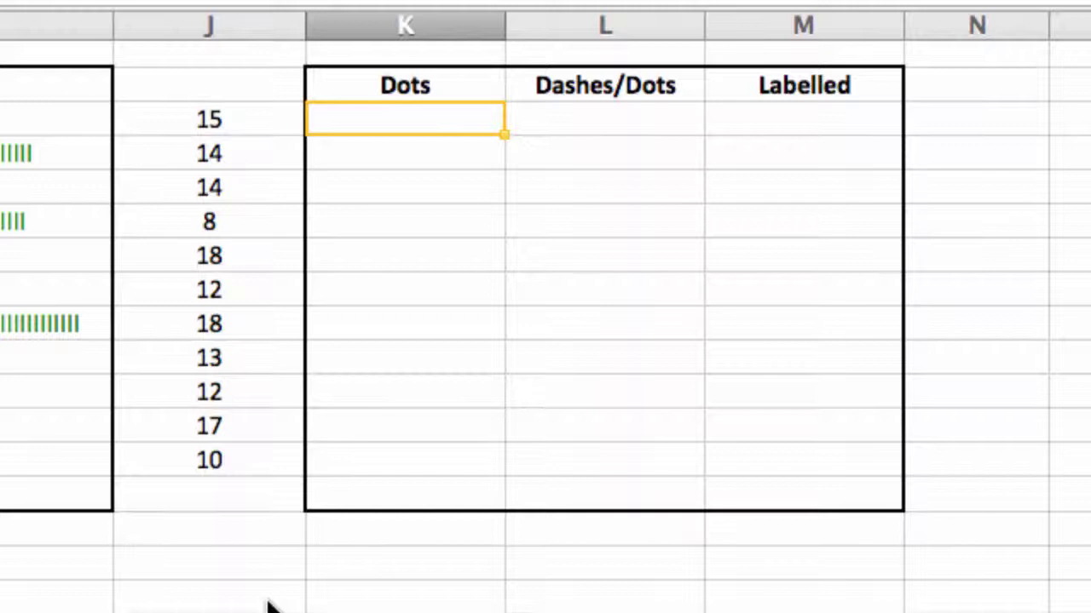
{"action": "type", "text": "=REPT"}
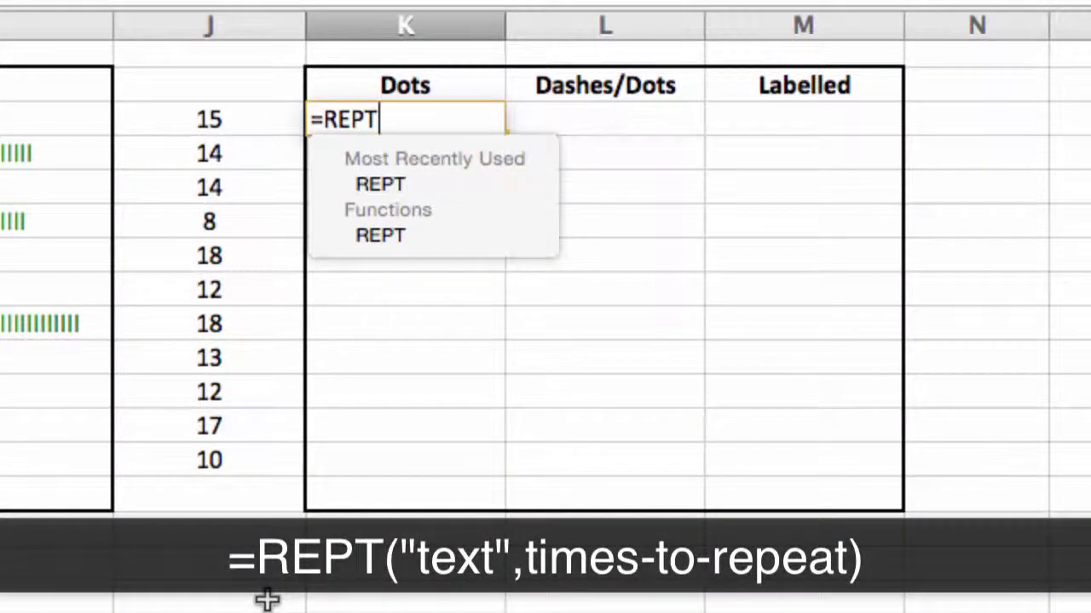
{"action": "type", "text": "("}
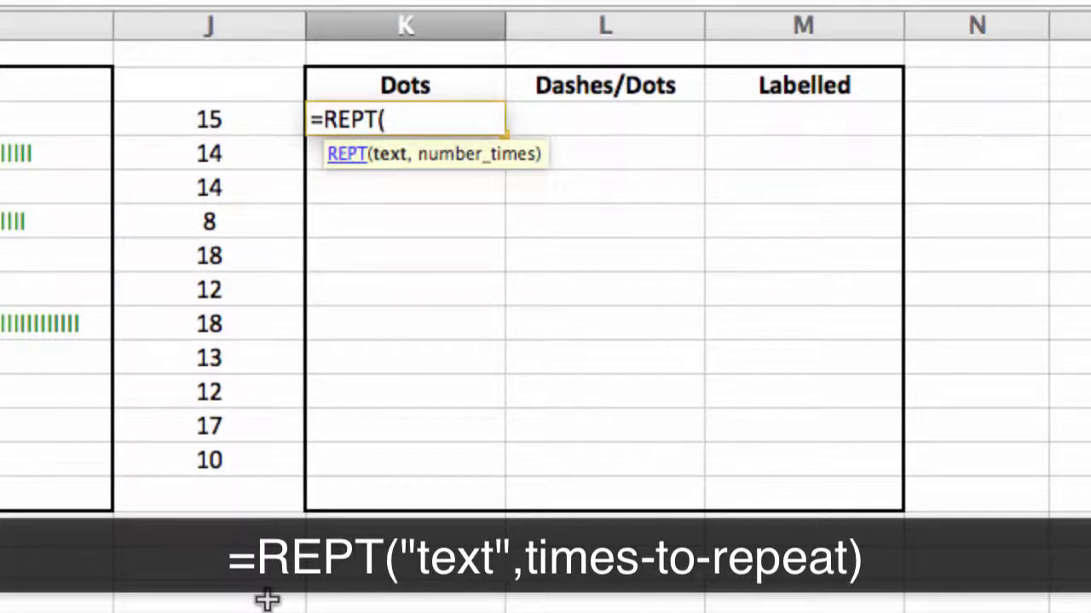
{"action": "type", "text": "\" \""}
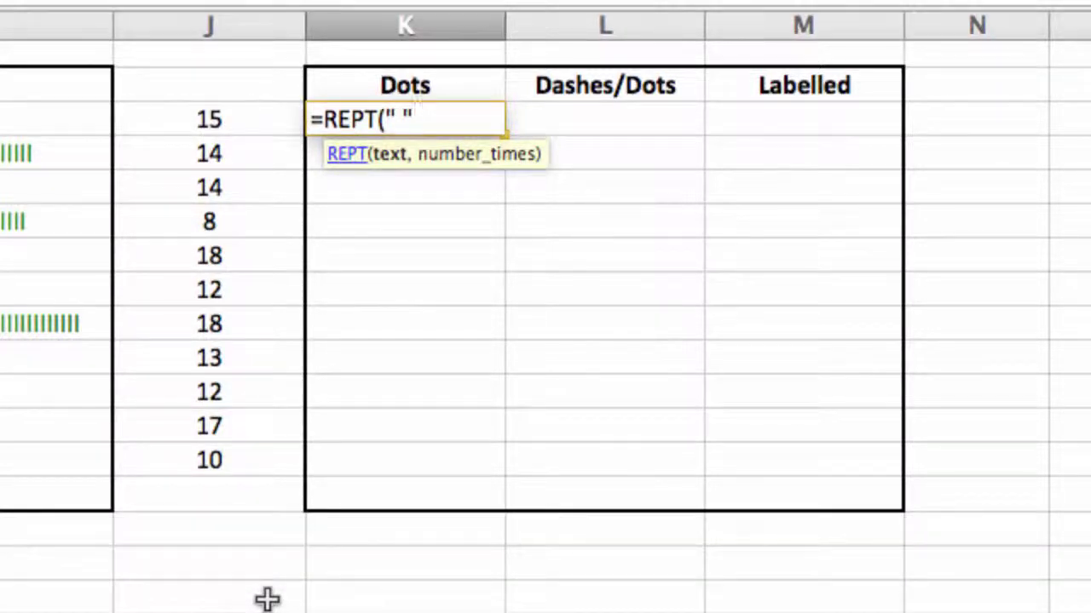
{"action": "type", "text": ","}
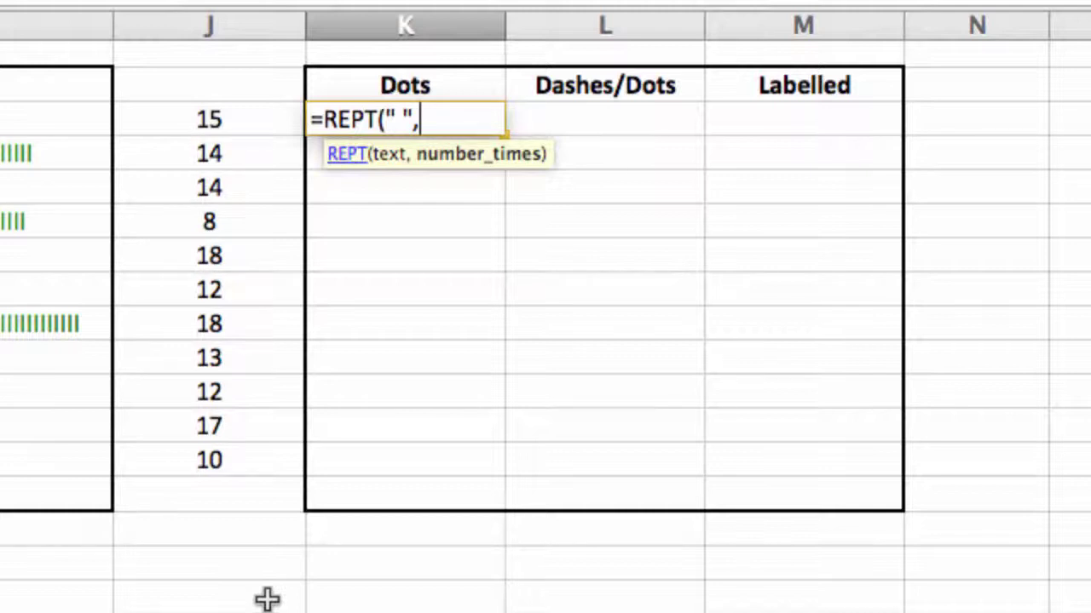
{"action": "type", "text": "J3"}
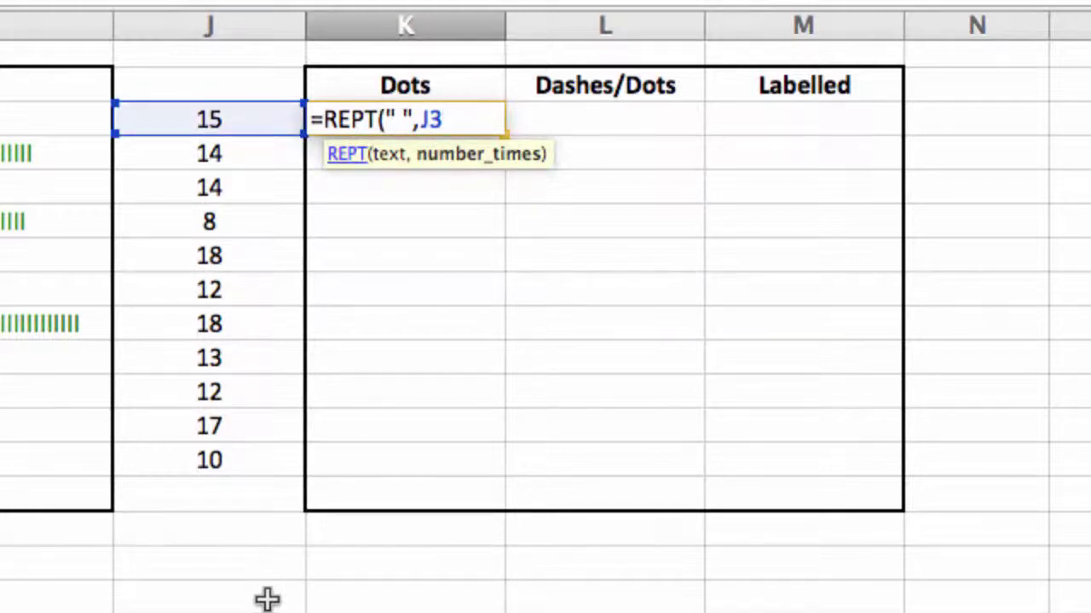
{"action": "type", "text": ")"}
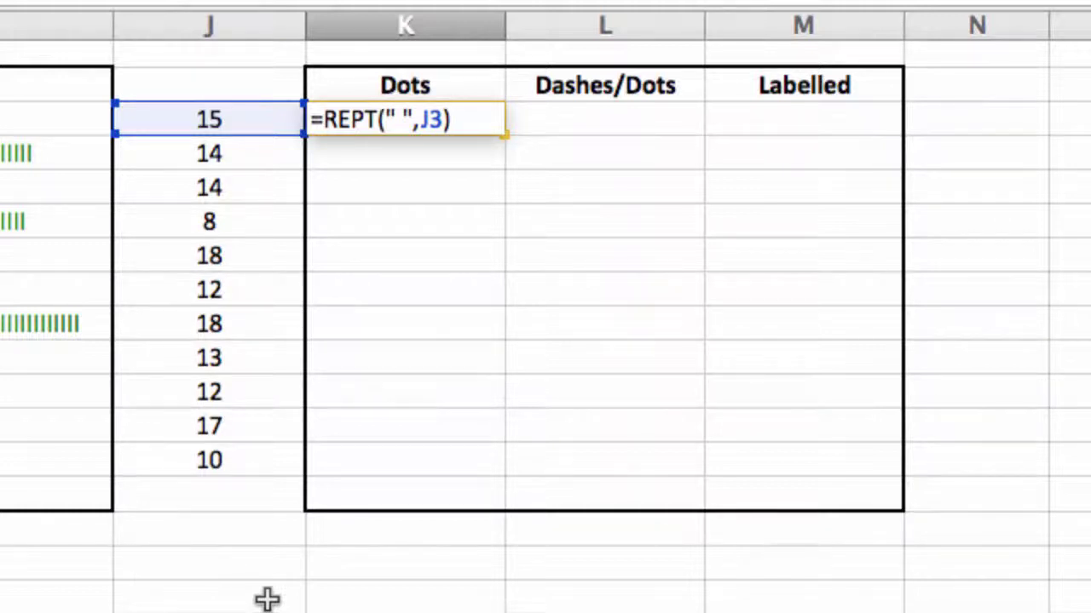
{"action": "type", "text": "&\"O"}
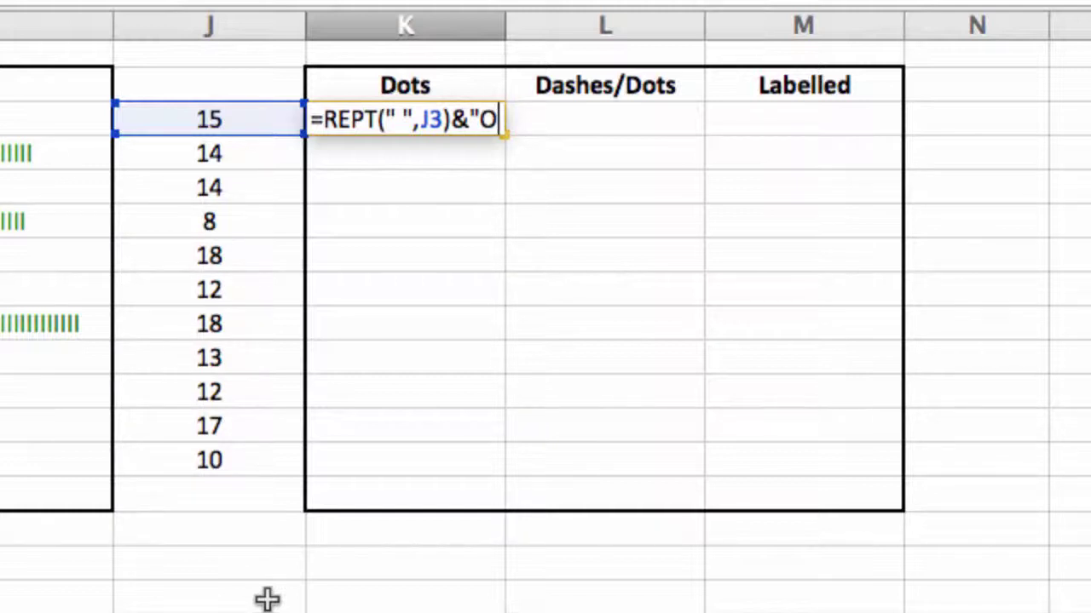
{"action": "key", "text": "BackSpace"}
{"action": "type", "text": "o"}
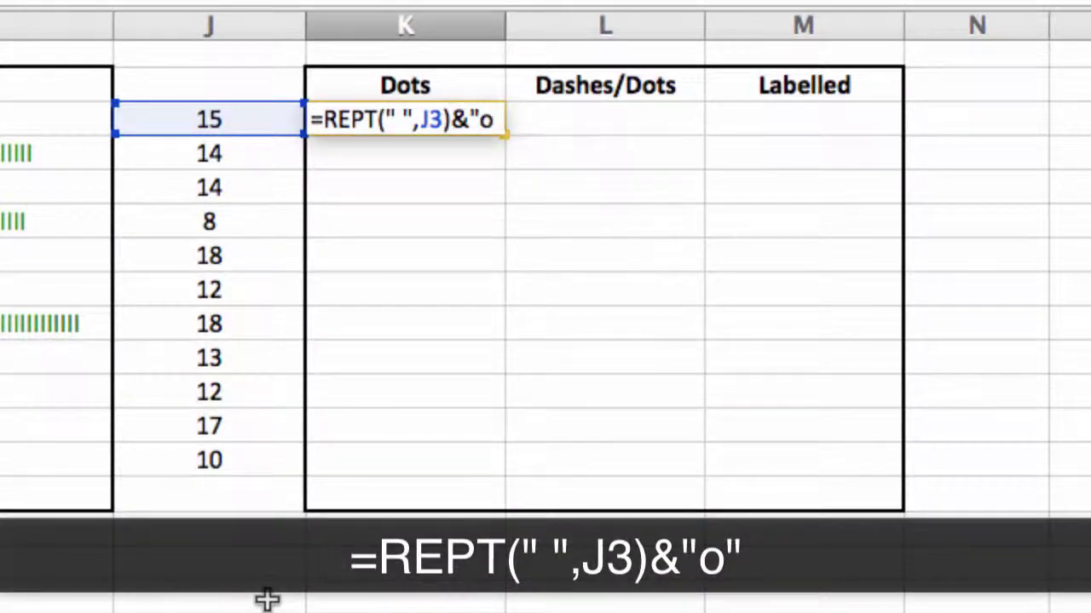
{"action": "type", "text": "\""}
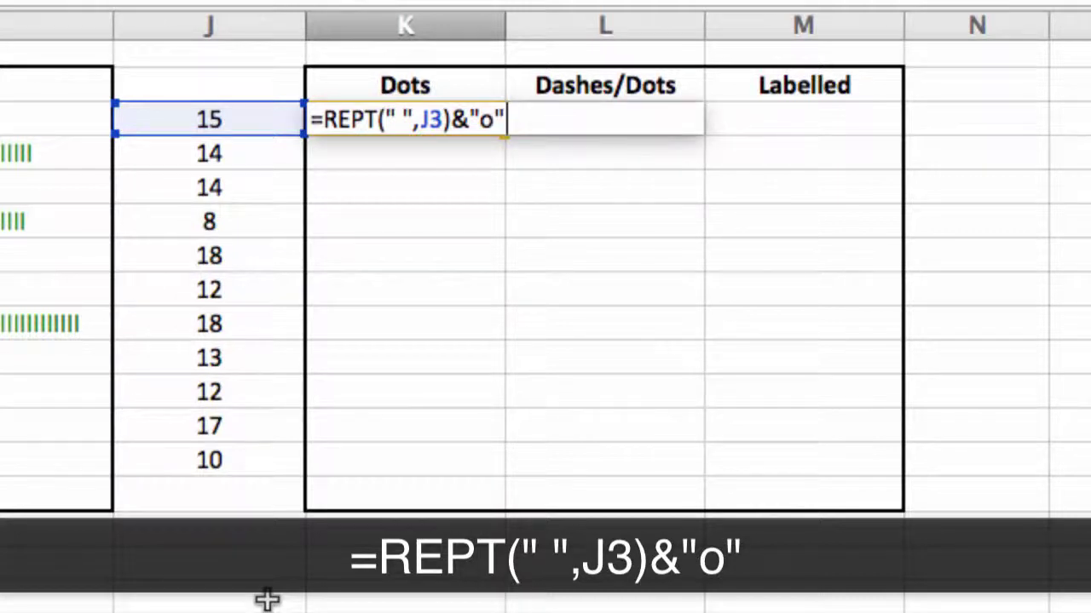
{"action": "key", "text": "Return"}
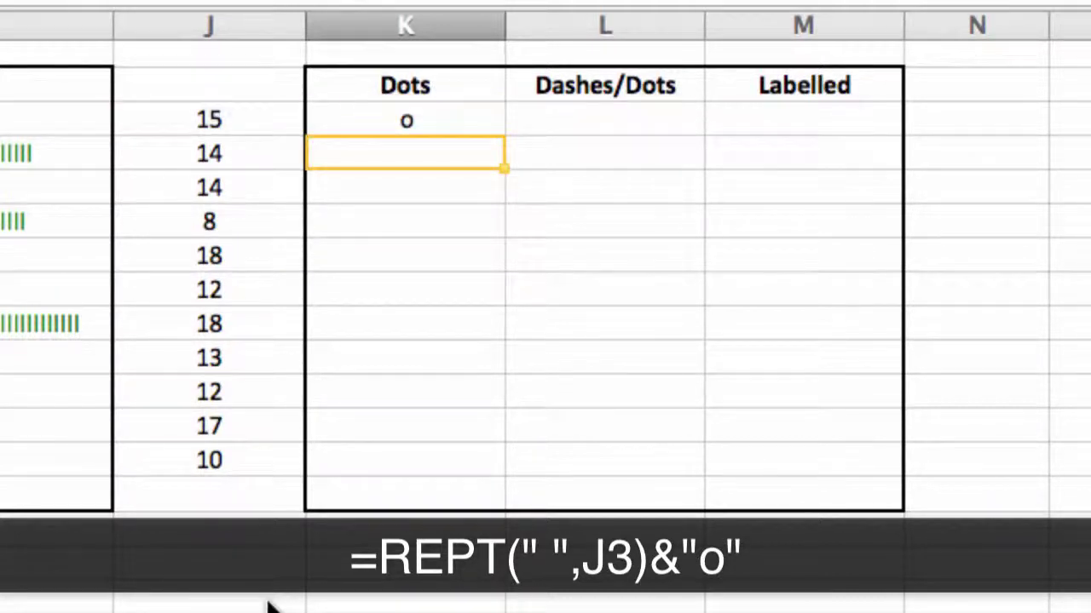
Step: Fill the K3 dot formula down the Dots column through K13
{"action": "left_click", "coordinate": [436, 114]}
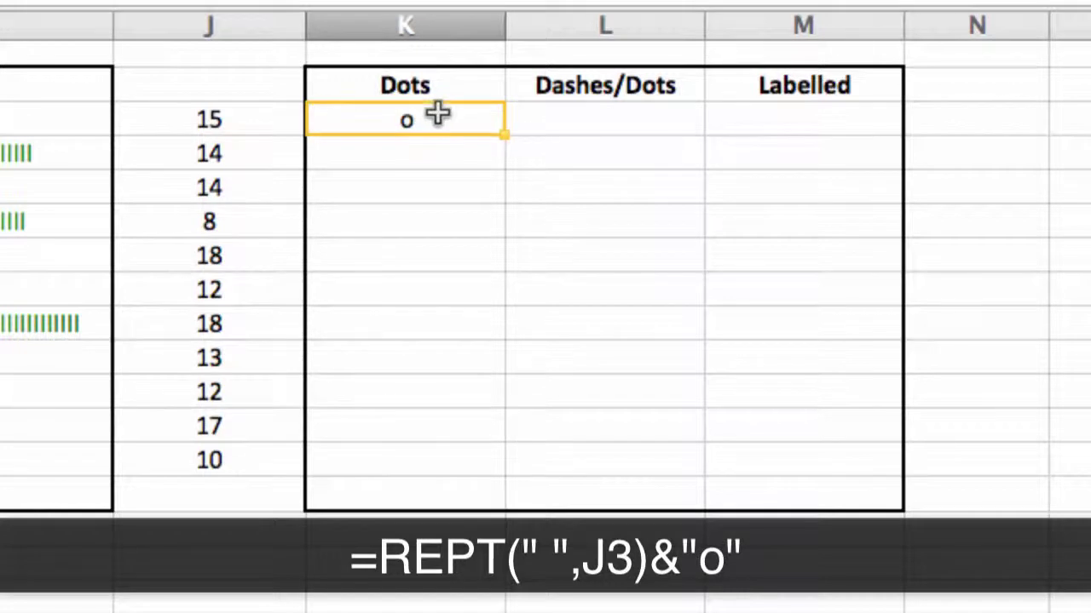
{"action": "left_click", "coordinate": [242, 123]}
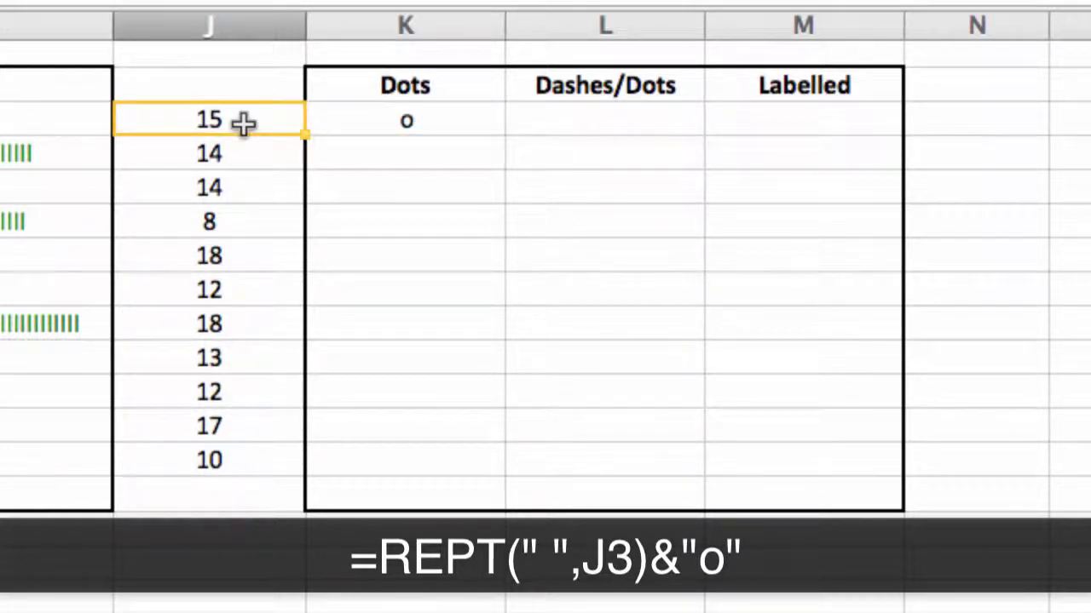
{"action": "left_click", "coordinate": [479, 127]}
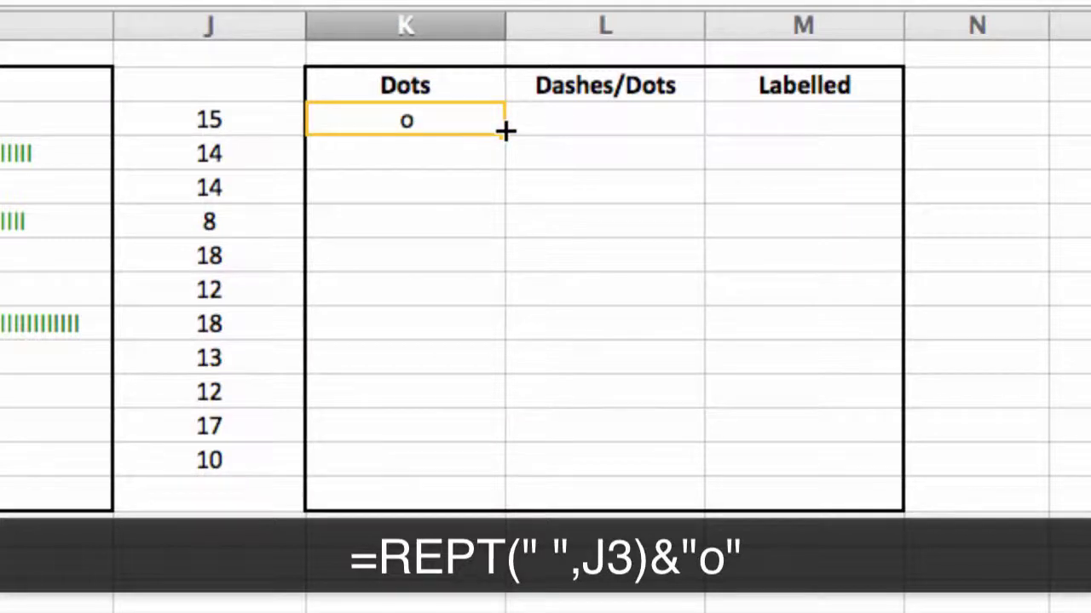
{"action": "left_click_drag", "start_coordinate": [504, 132], "coordinate": [489, 467]}
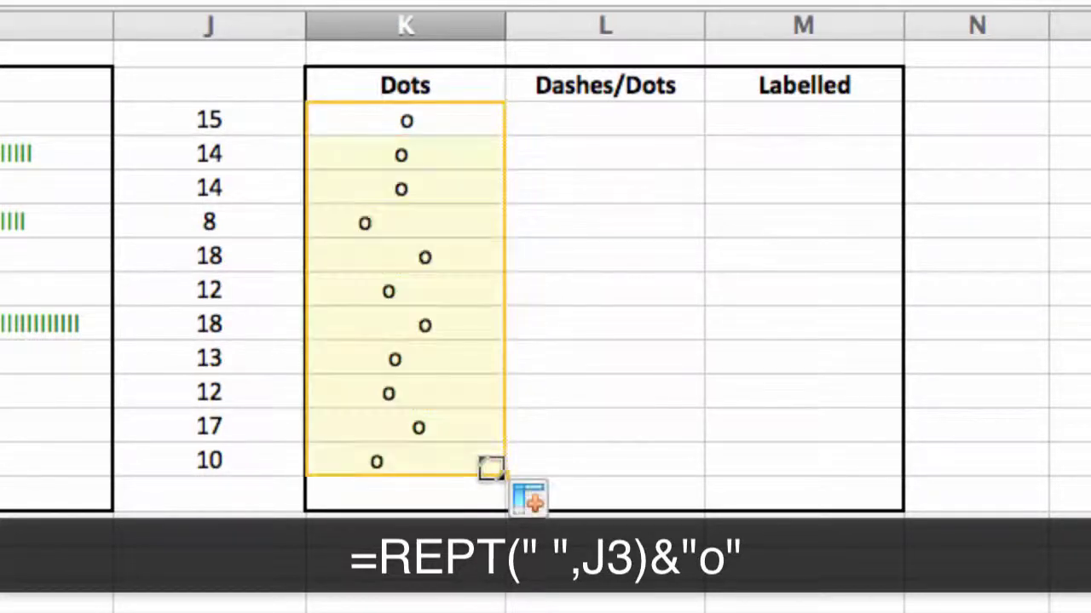
{"action": "left_click", "coordinate": [407, 496]}
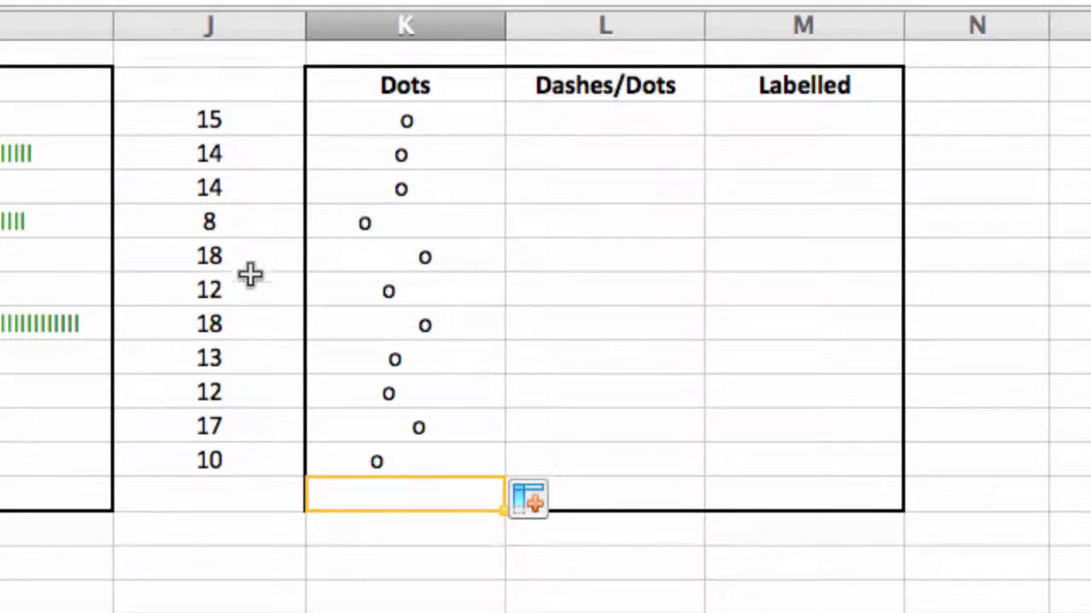
Step: Set the value in J6 to 22 to test the dot chart
{"action": "left_click", "coordinate": [250, 221]}
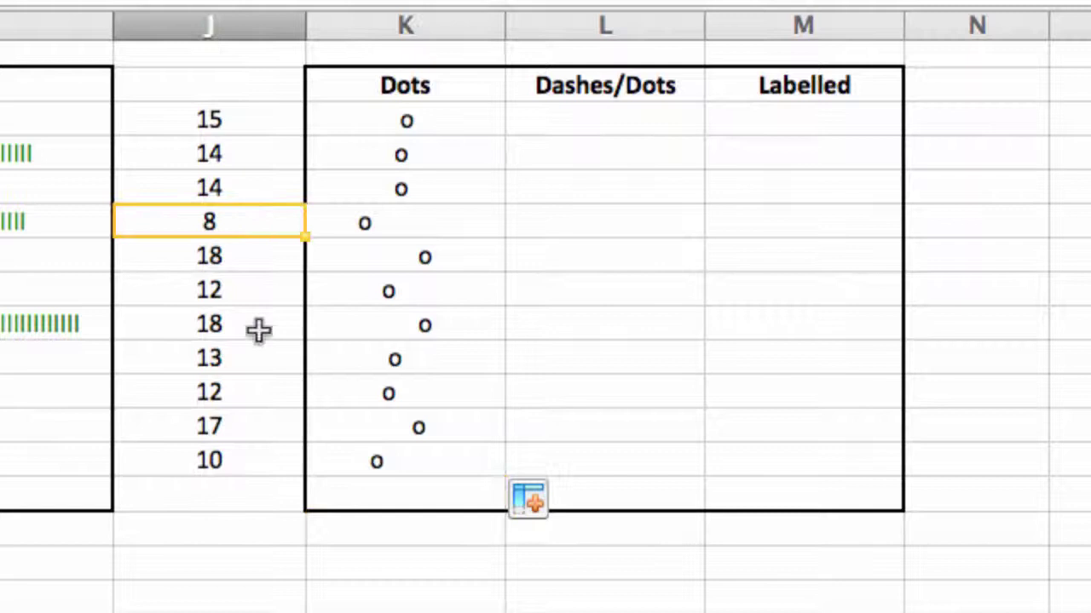
{"action": "type", "text": "22"}
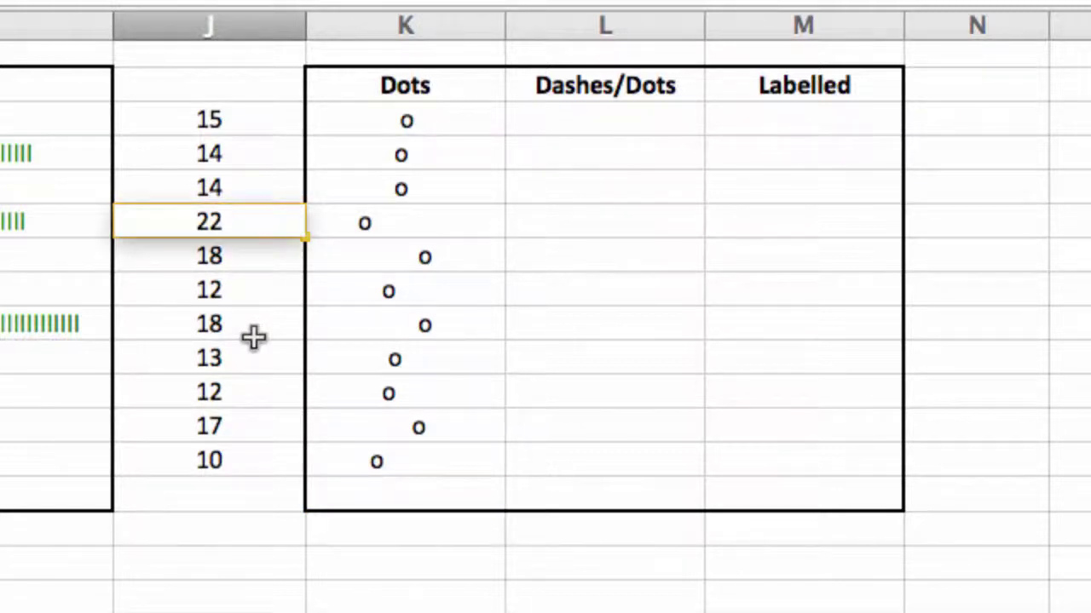
{"action": "key", "text": "Return"}
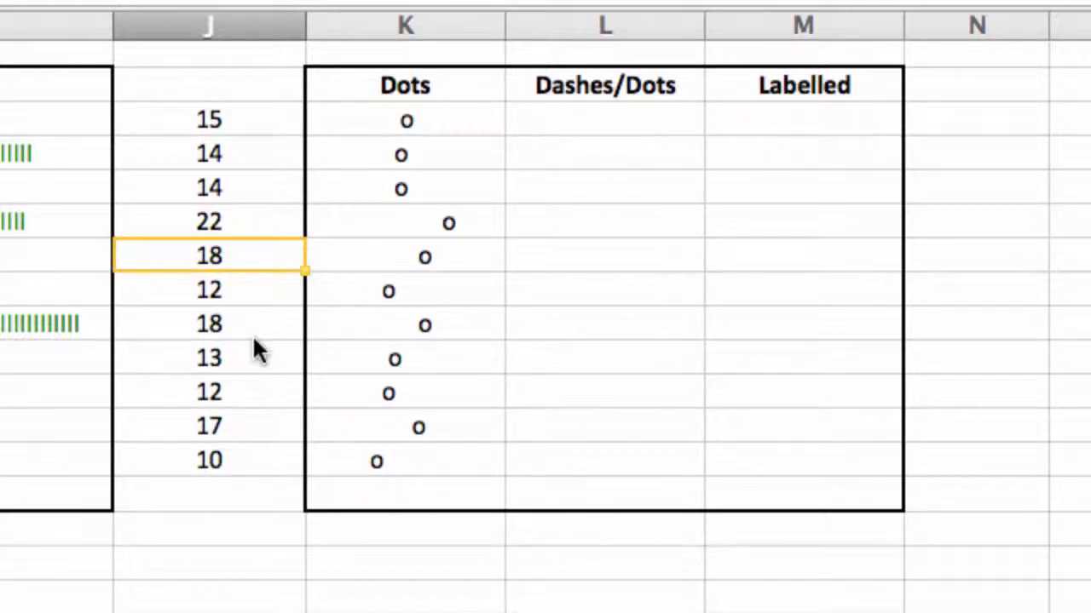
Step: Set the value in J6 to 2
{"action": "key", "text": "Up"}
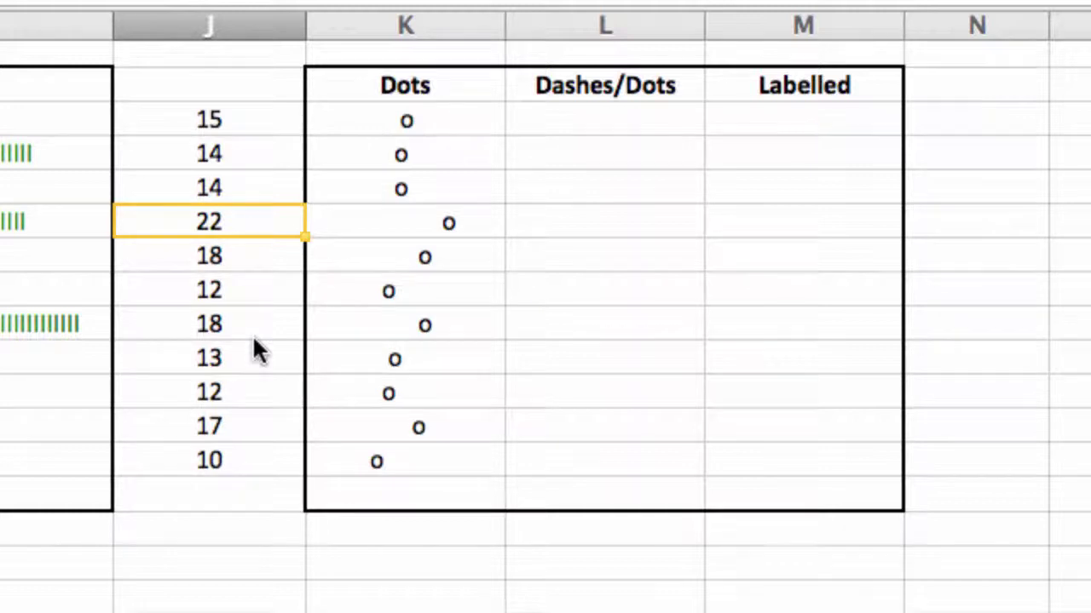
{"action": "type", "text": "2"}
{"action": "key", "text": "Return"}
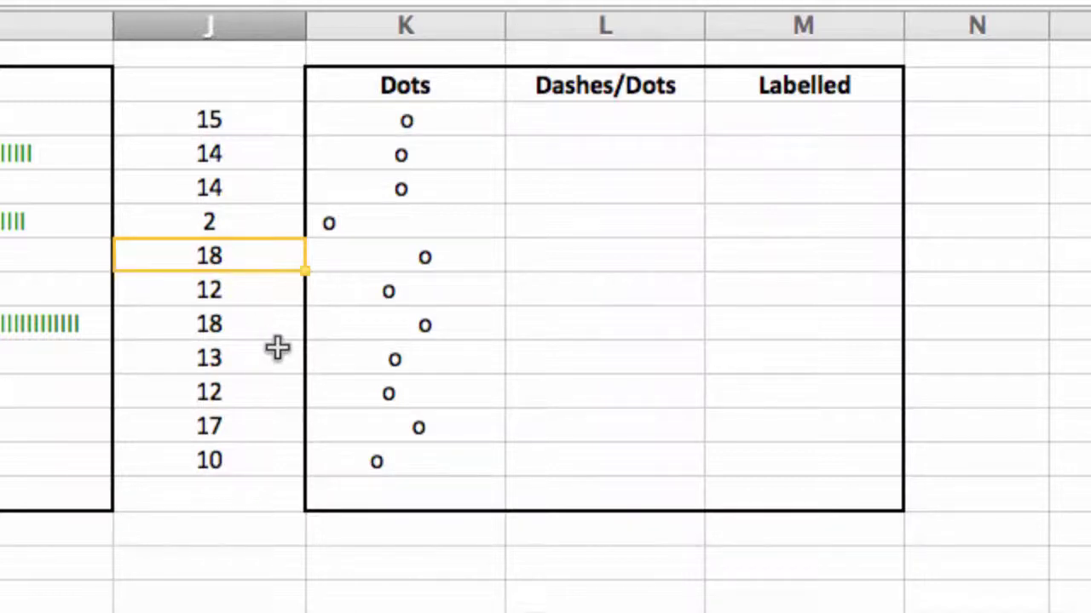
Step: Enter the formula =REPT("-",J3)&"o" in L3, the first cell under the Dashes/Dots heading
{"action": "left_click", "coordinate": [634, 119]}
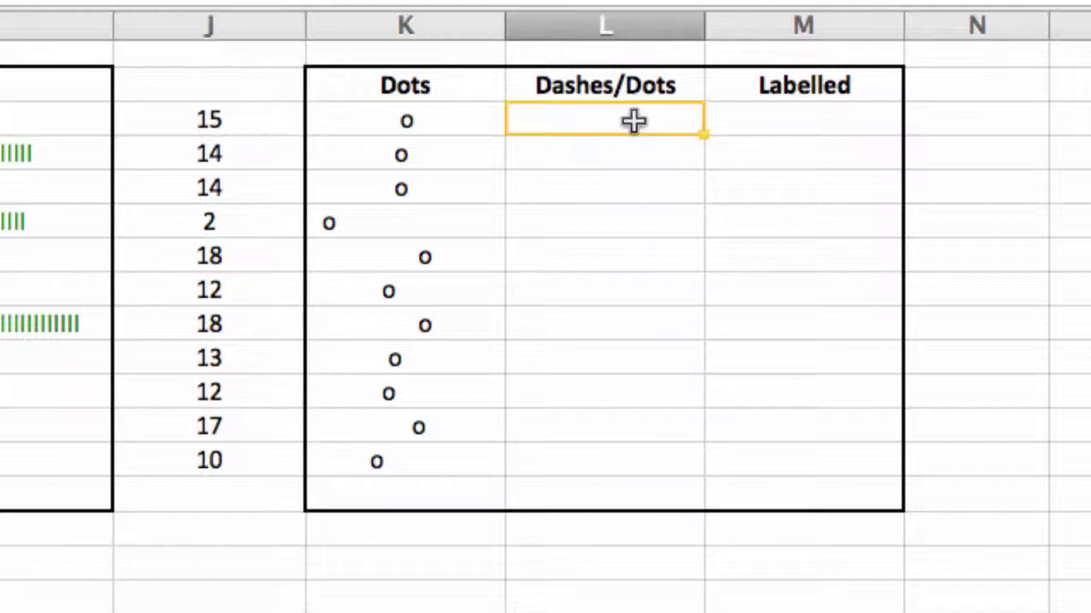
{"action": "left_click", "coordinate": [383, 120]}
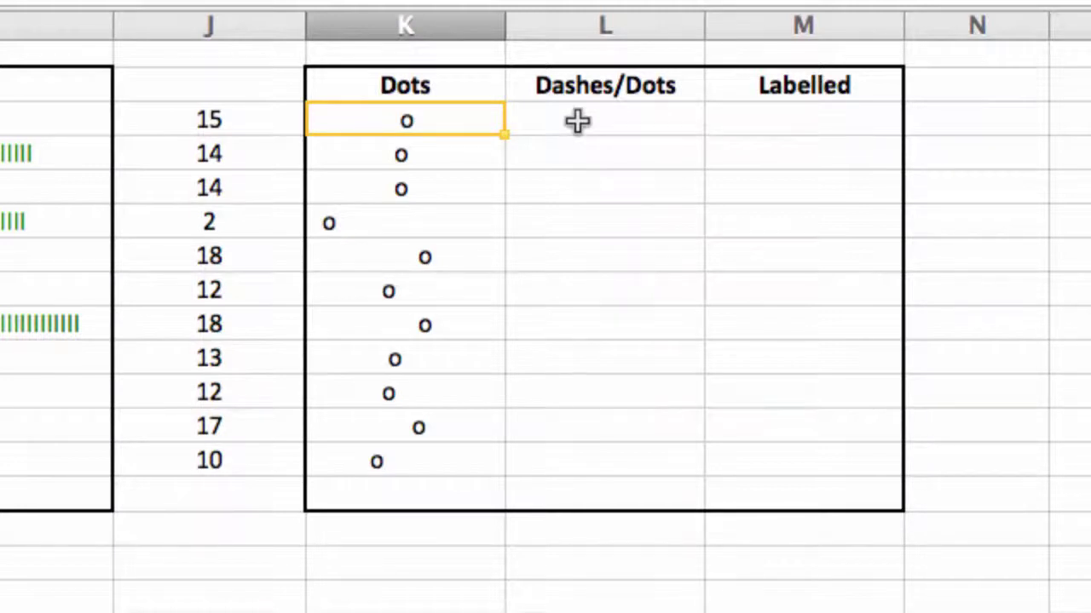
{"action": "left_click", "coordinate": [577, 122]}
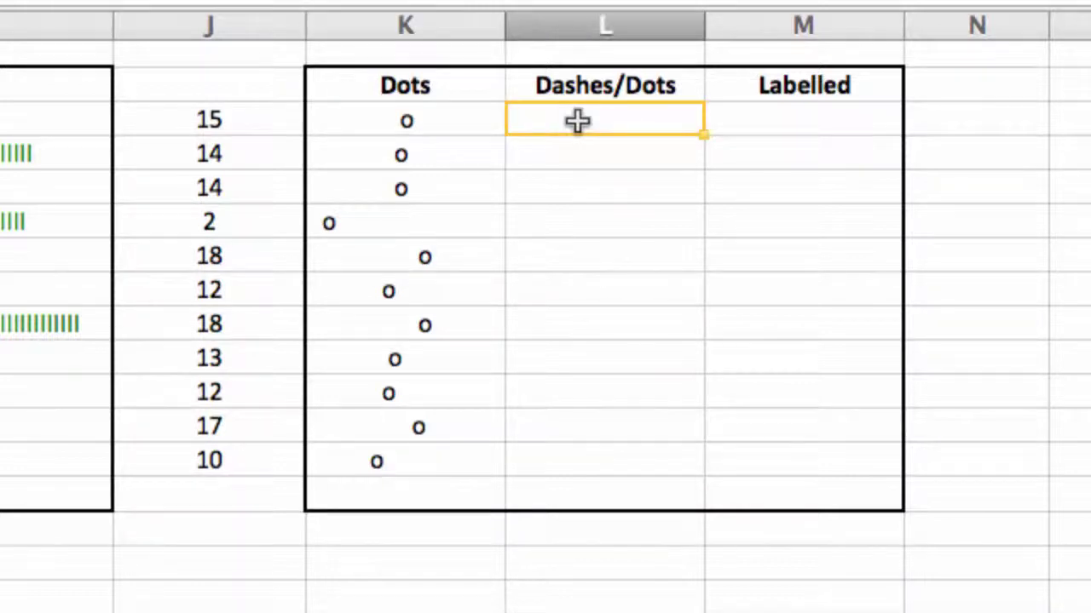
{"action": "type", "text": "=REPT"}
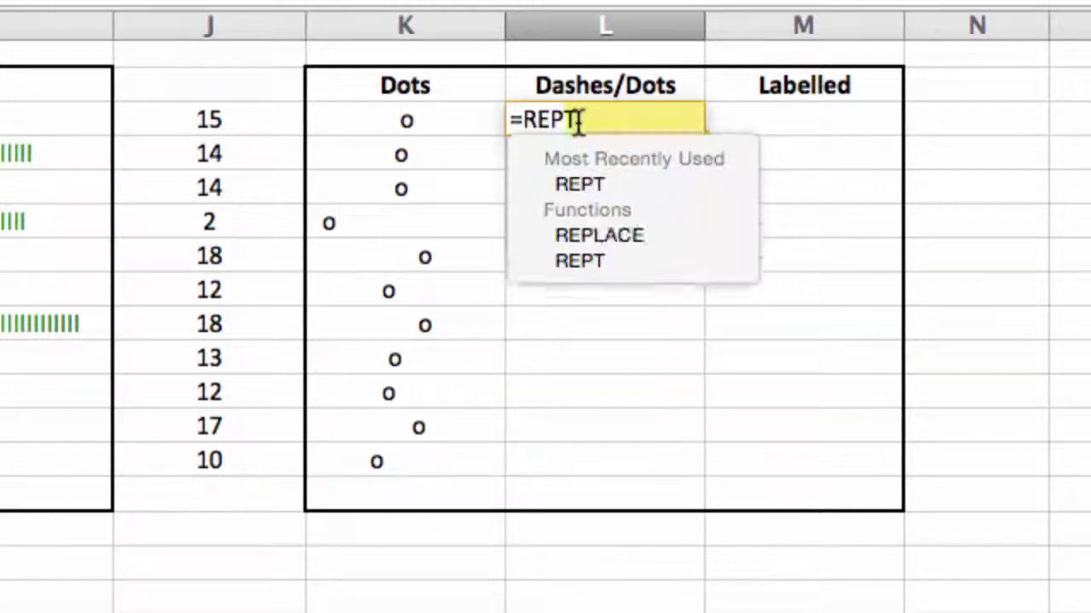
{"action": "type", "text": "("}
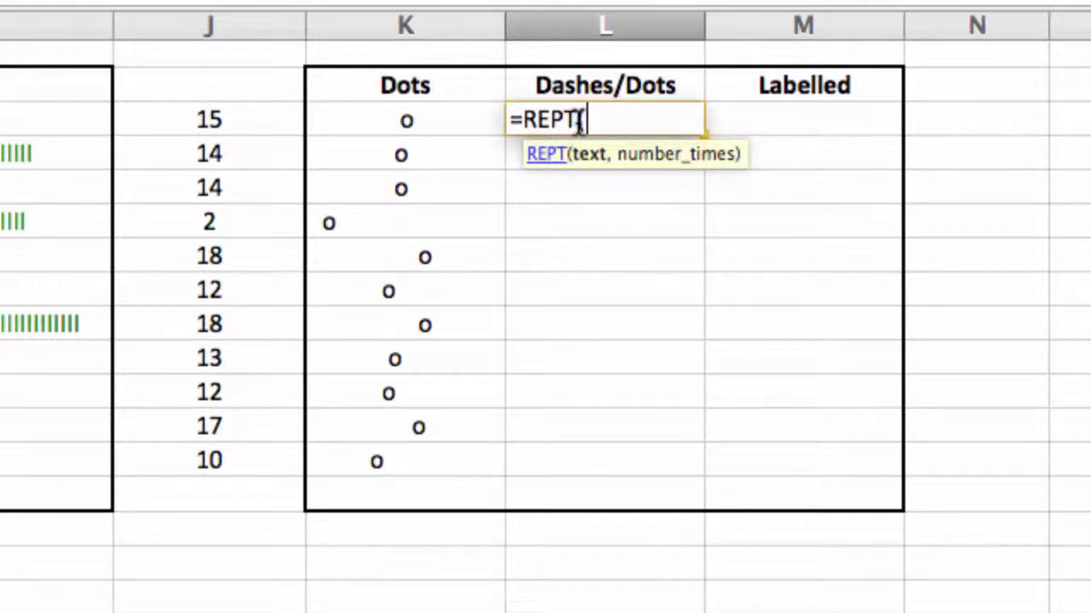
{"action": "type", "text": "\"-\","}
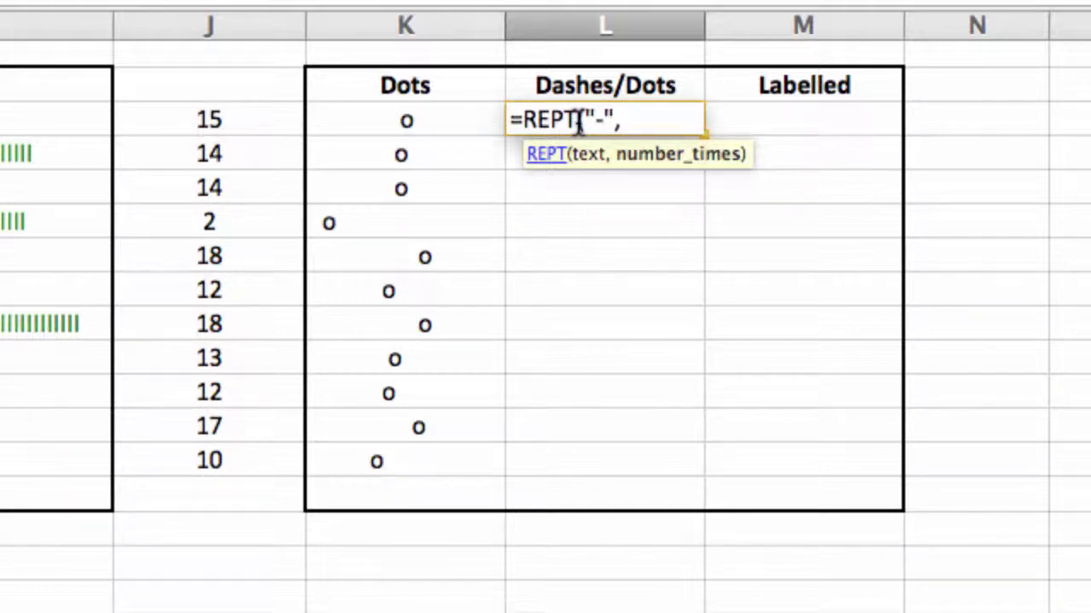
{"action": "type", "text": "J3"}
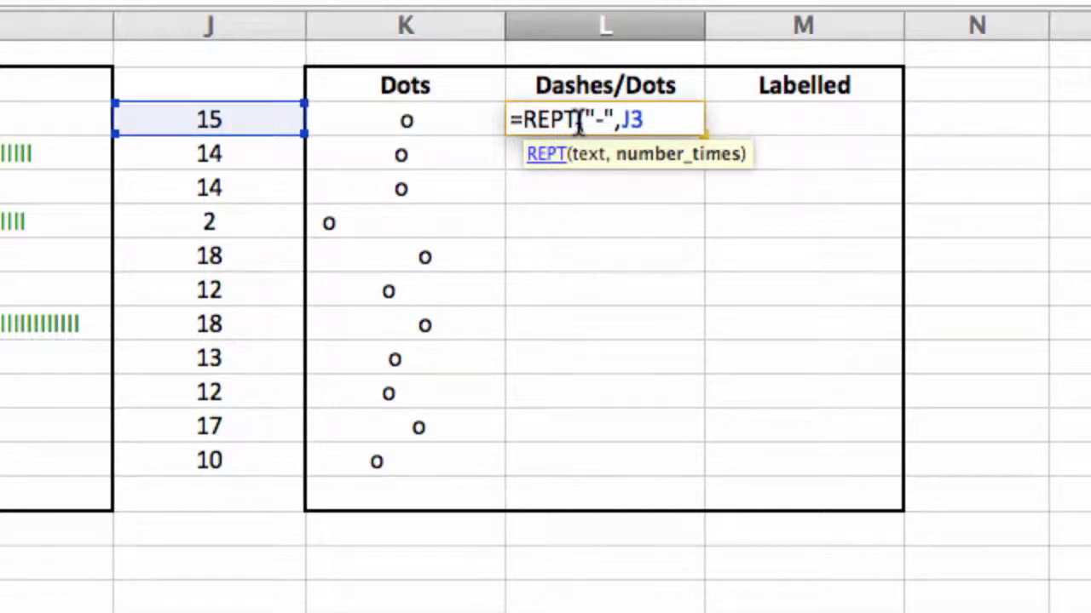
{"action": "type", "text": ")"}
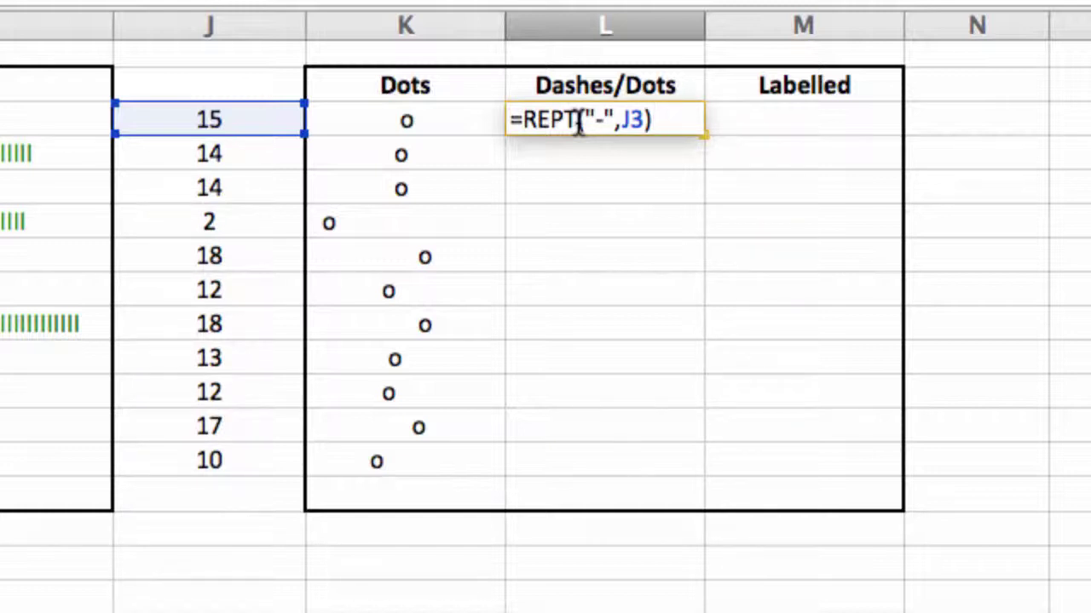
{"action": "type", "text": "&\"o"}
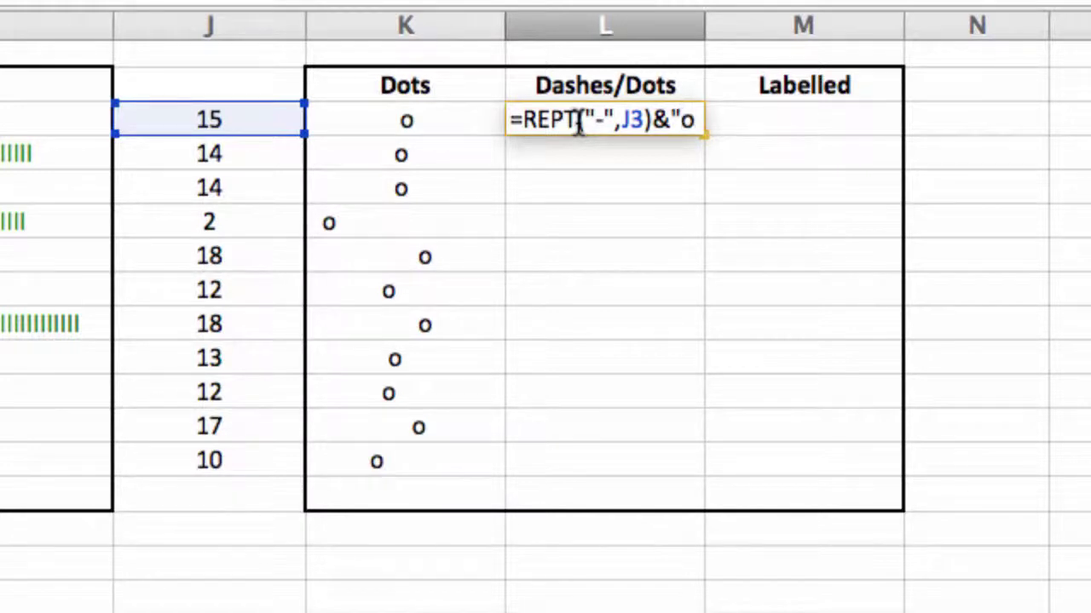
{"action": "type", "text": "\""}
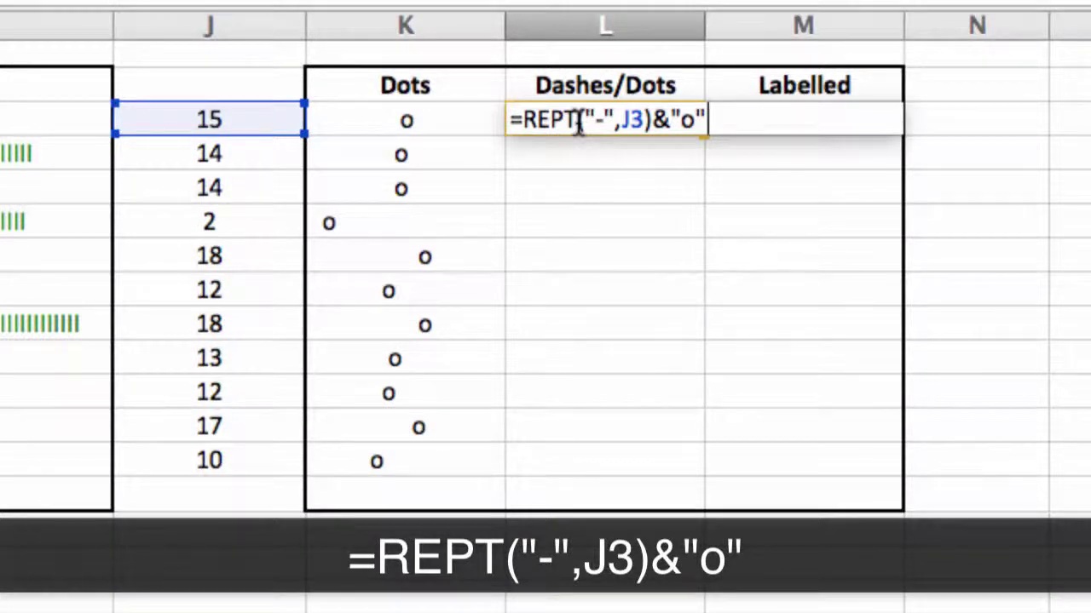
{"action": "key", "text": "Return"}
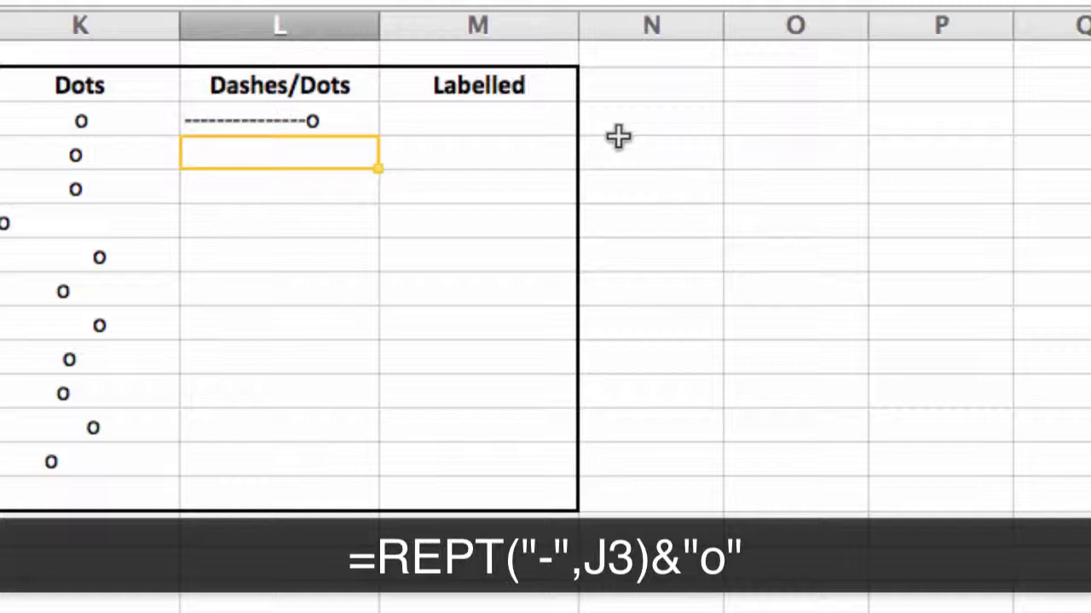
Step: Fill the L3 dash-and-dot formula down the Dashes/Dots column through L13
{"action": "left_click", "coordinate": [358, 119]}
{"action": "scroll", "coordinate": [382, 139], "scroll_direction": "left", "scroll_amount": 5}
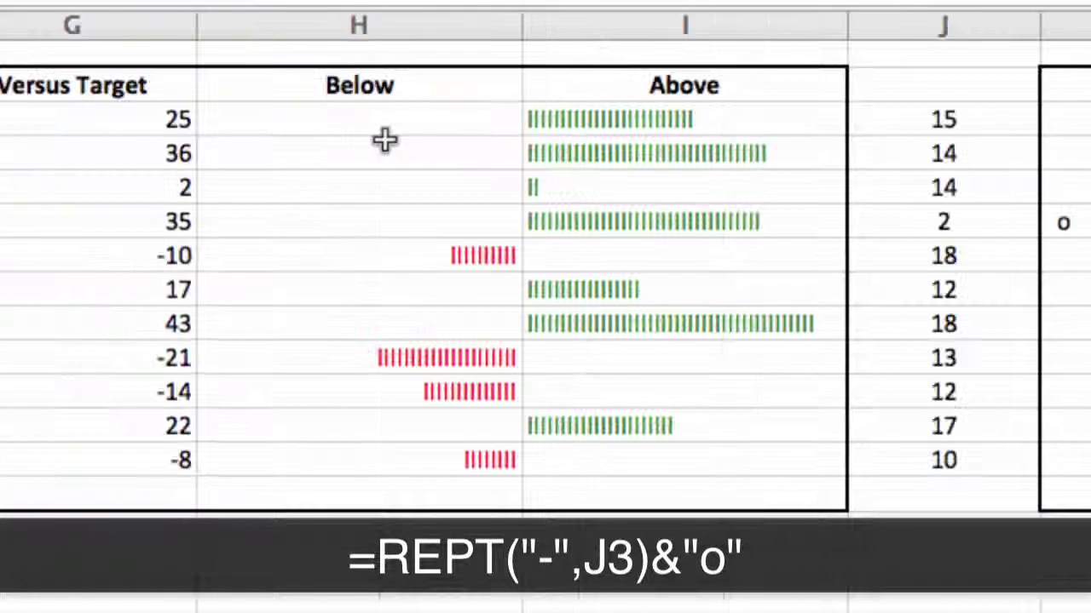
{"action": "scroll", "coordinate": [383, 139], "scroll_direction": "right", "scroll_amount": 5}
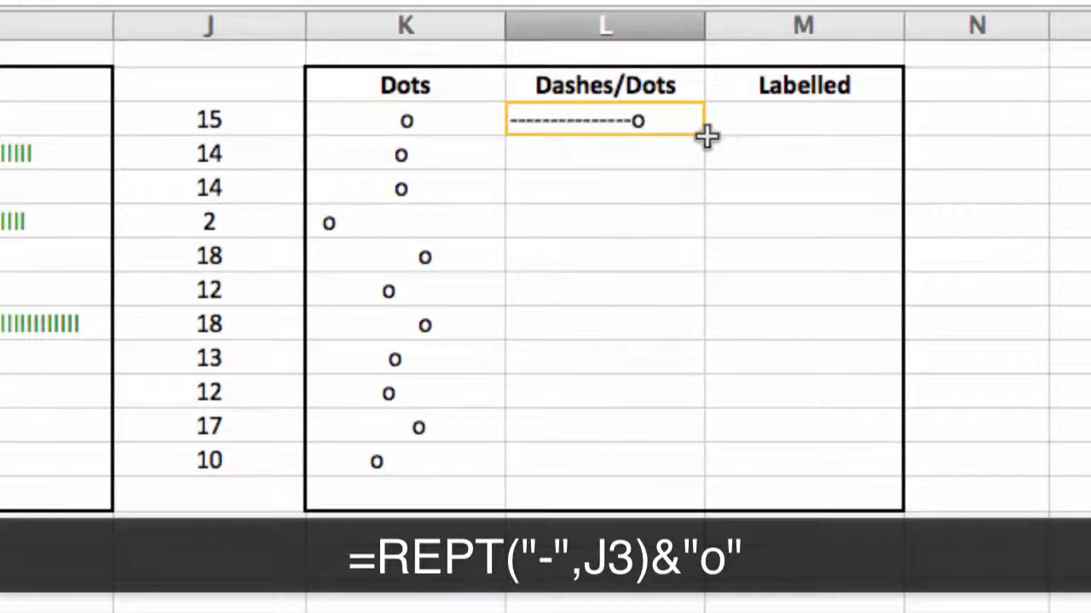
{"action": "left_click_drag", "start_coordinate": [707, 151], "coordinate": [716, 219]}
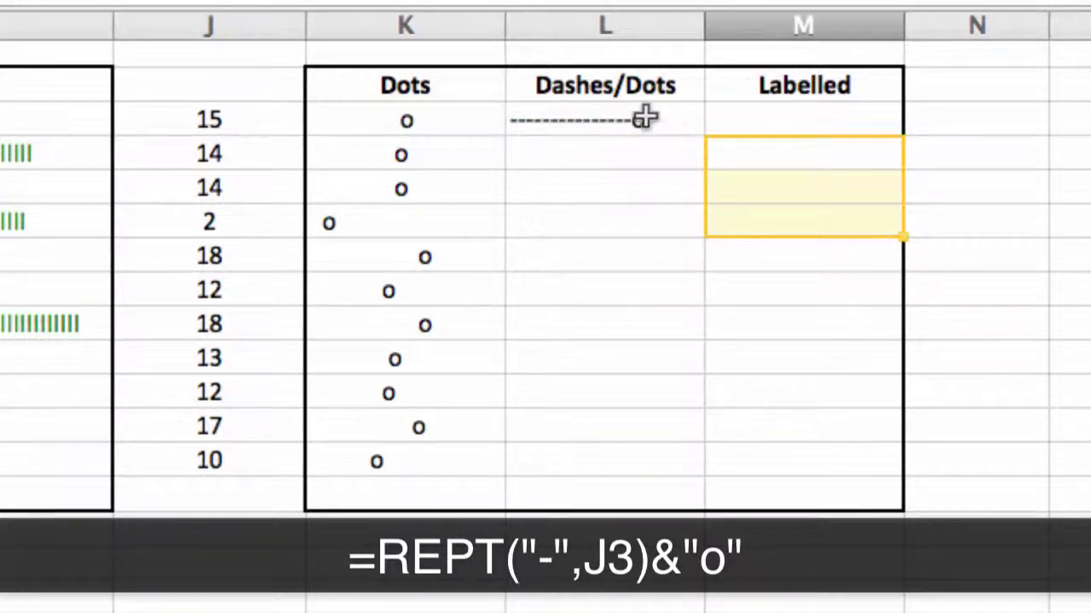
{"action": "left_click", "coordinate": [645, 117]}
{"action": "left_click_drag", "start_coordinate": [704, 134], "coordinate": [684, 474]}
{"action": "left_click", "coordinate": [650, 494]}
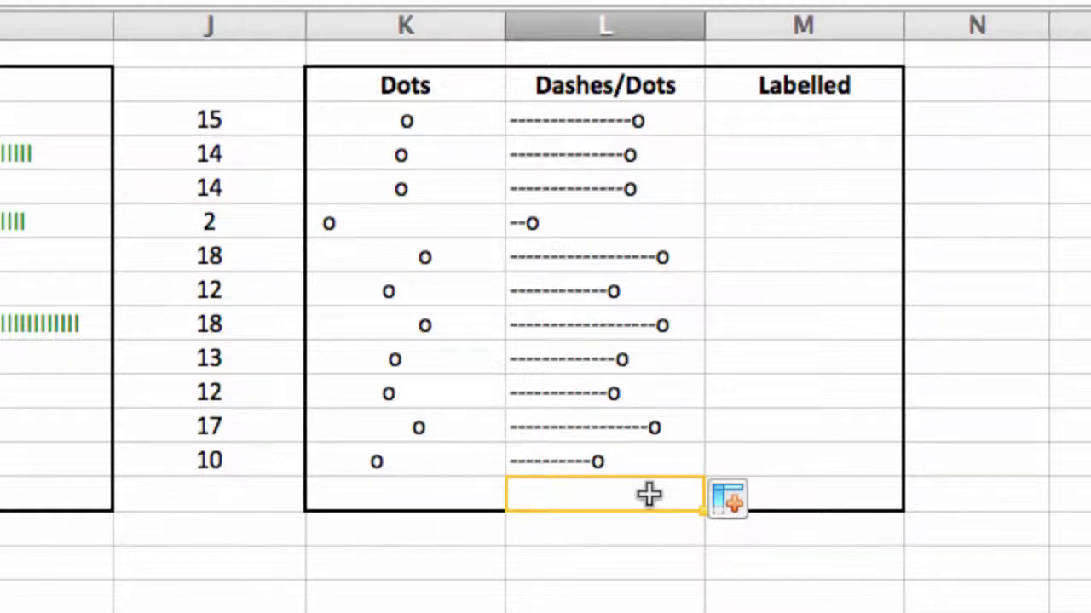
Step: Enter the formula =REPT("I",J3)&" "&J3 in M3, the first cell under the Labelled heading
{"action": "left_click", "coordinate": [773, 121]}
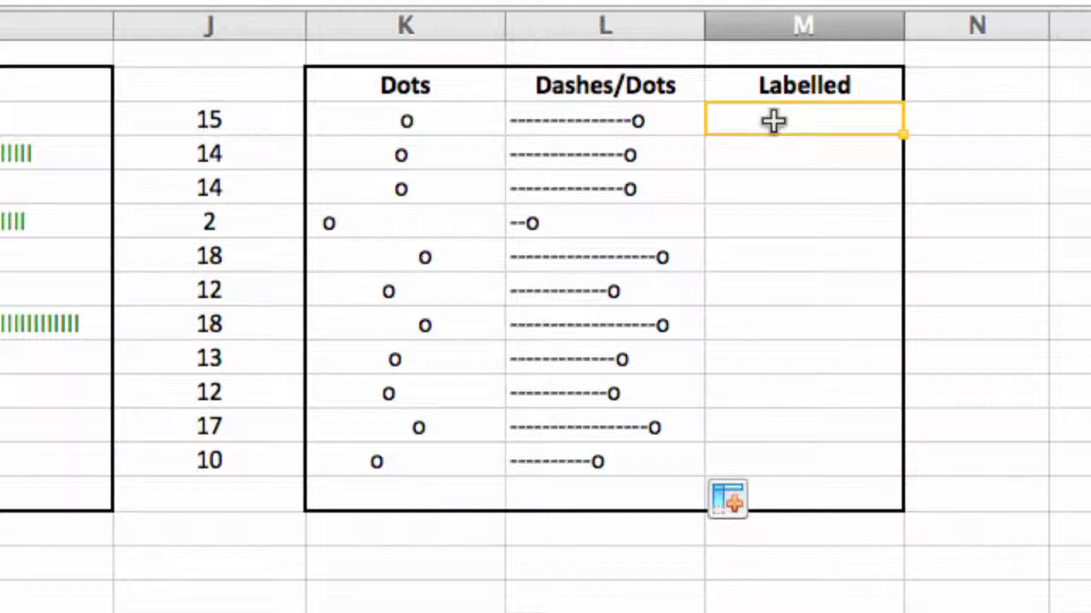
{"action": "type", "text": "=REPT"}
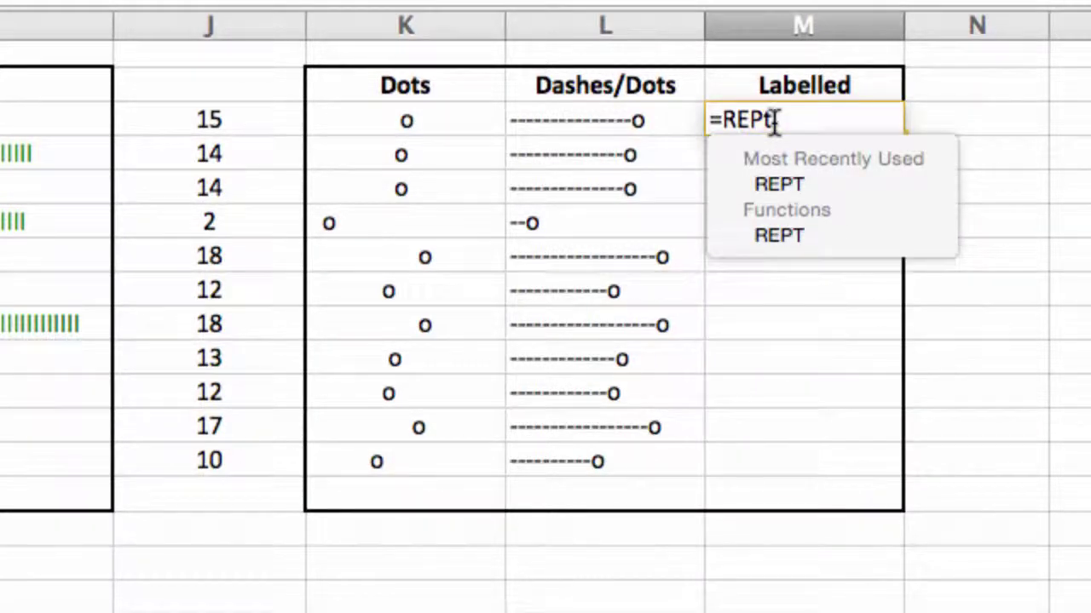
{"action": "key", "text": "BackSpace"}
{"action": "type", "text": "T("}
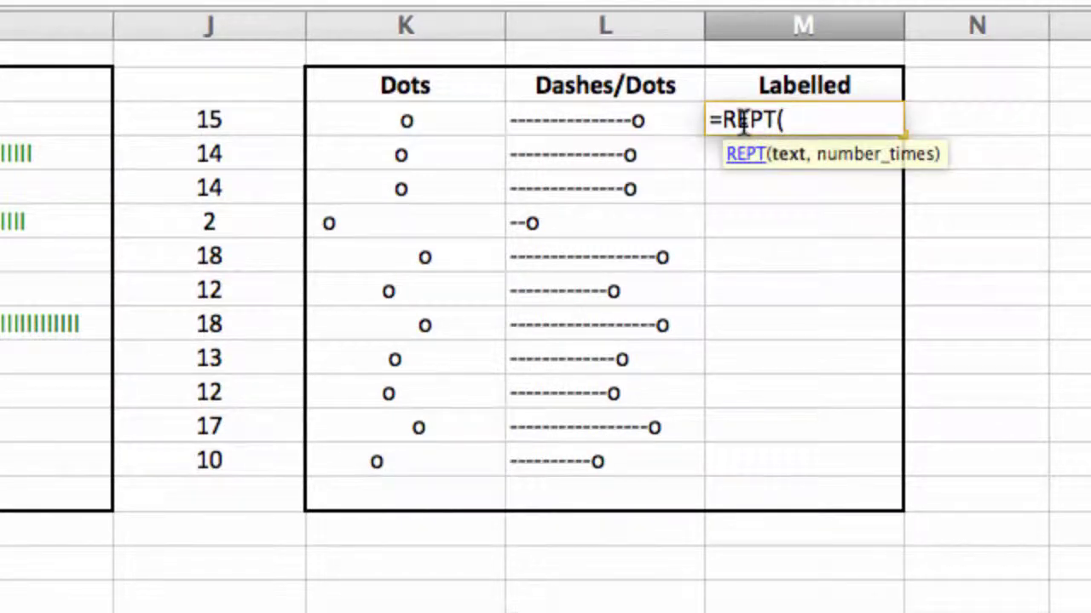
{"action": "type", "text": "\"|\","}
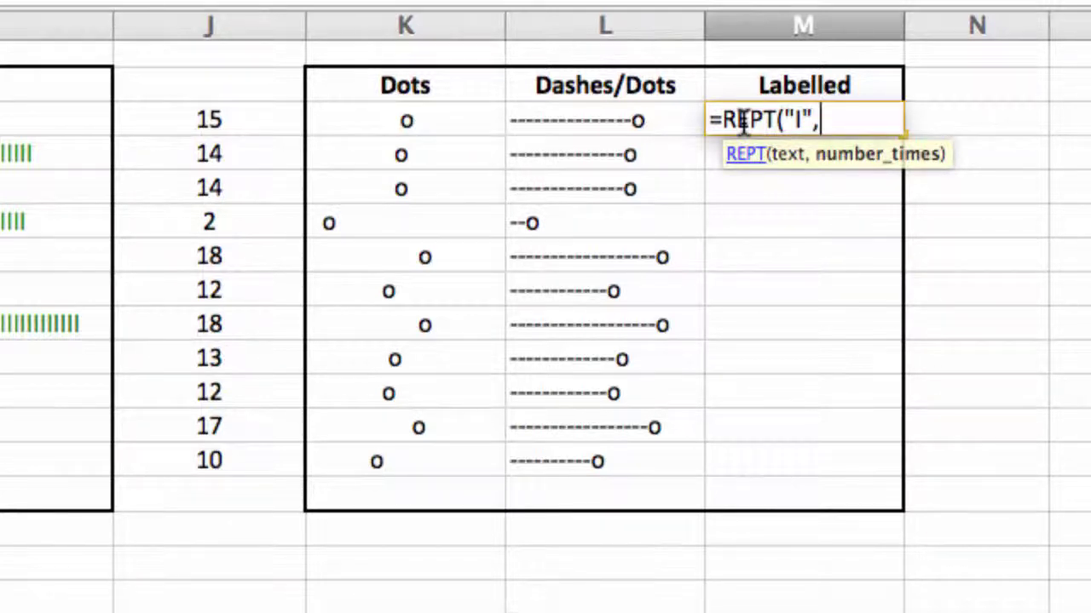
{"action": "type", "text": "J3"}
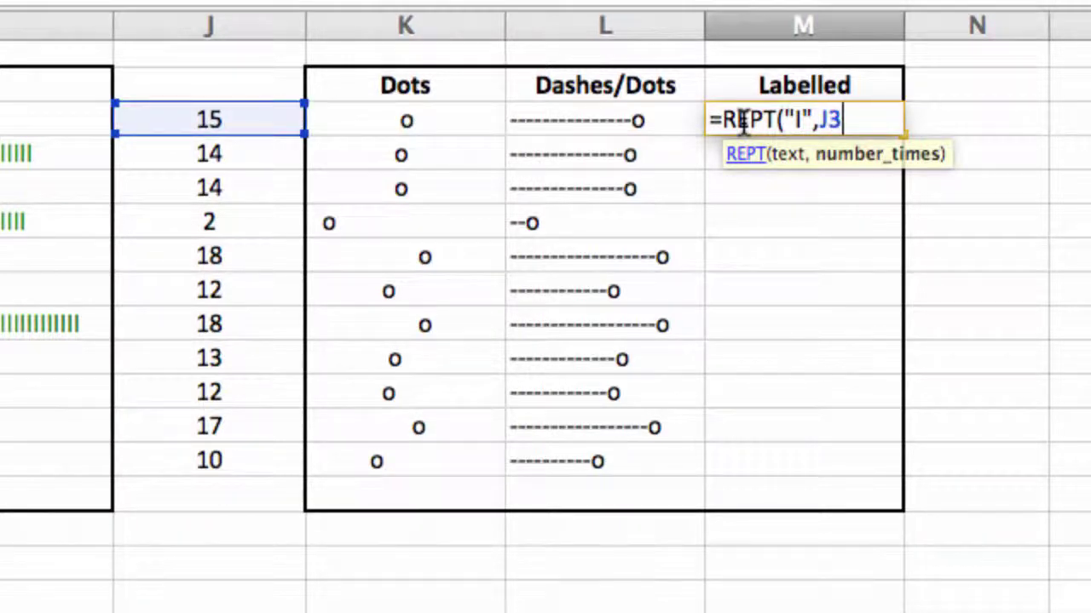
{"action": "type", "text": ")"}
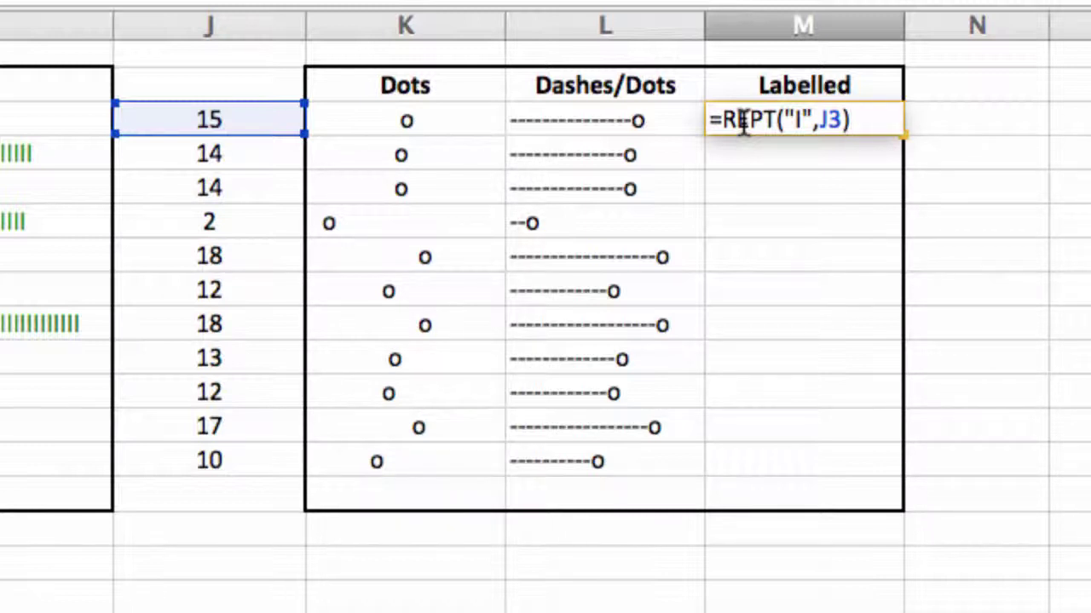
{"action": "type", "text": "&"}
{"action": "type", "text": "\" \""}
{"action": "type", "text": "&"}
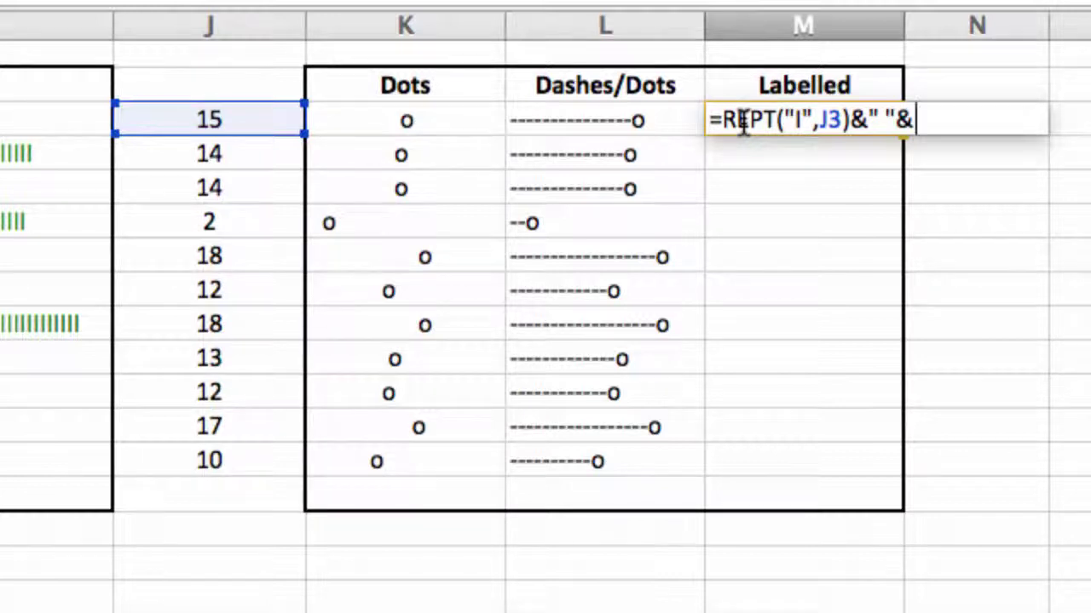
{"action": "type", "text": "J3"}
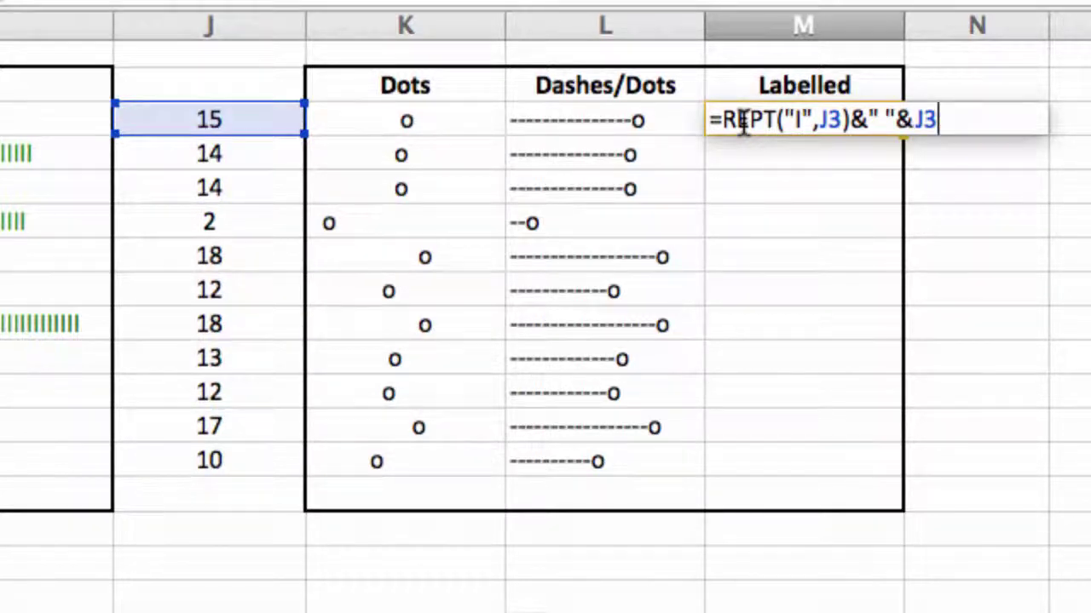
{"action": "key", "text": "Return"}
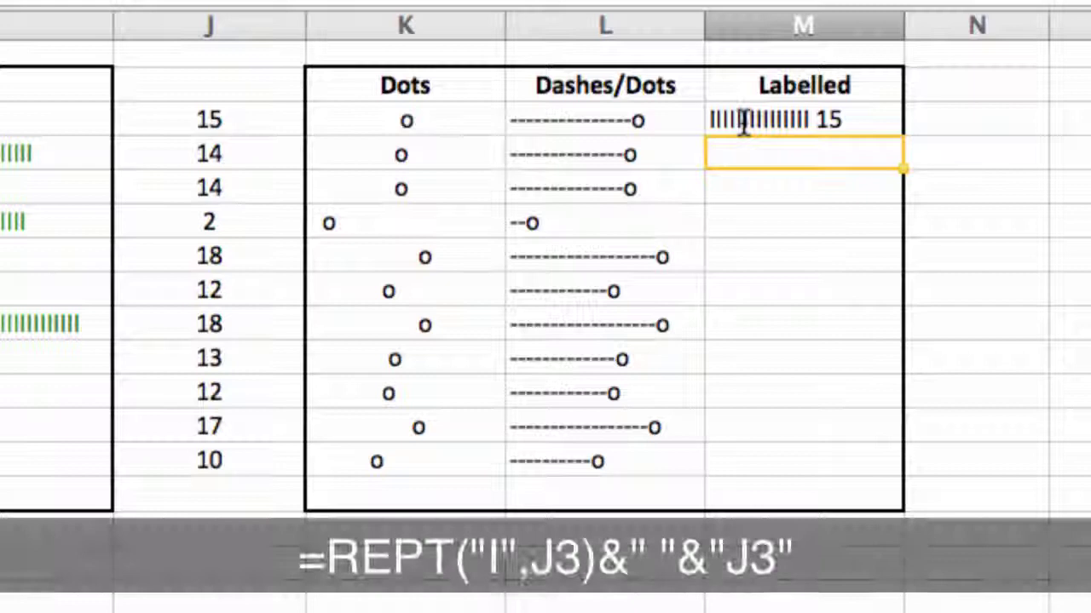
Step: Fill the M3 labelled bar formula down the Labelled column through M13
{"action": "left_click", "coordinate": [886, 119]}
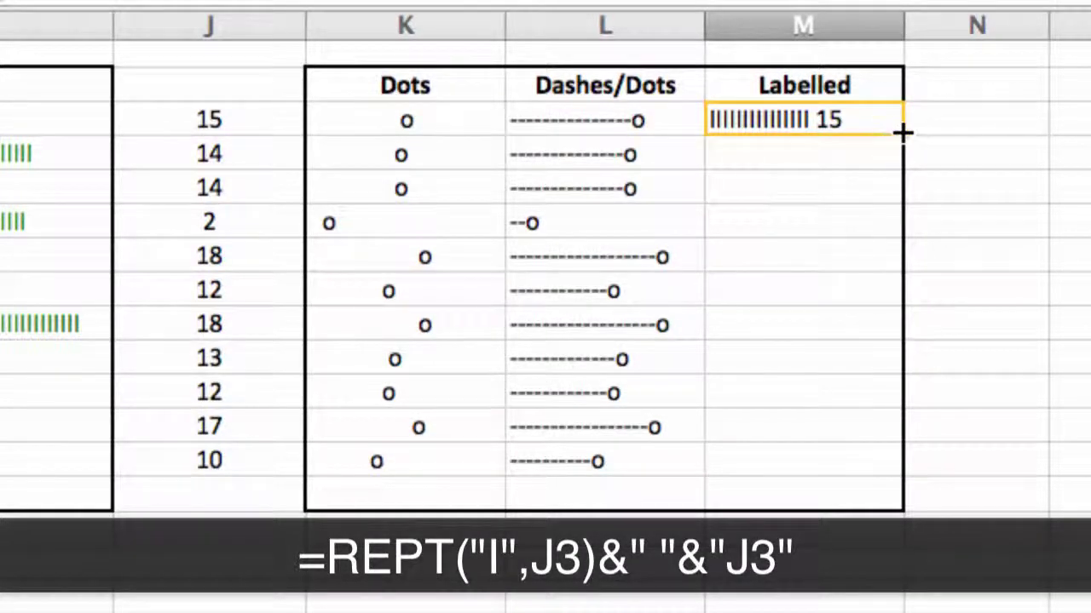
{"action": "left_click_drag", "start_coordinate": [905, 167], "coordinate": [891, 479]}
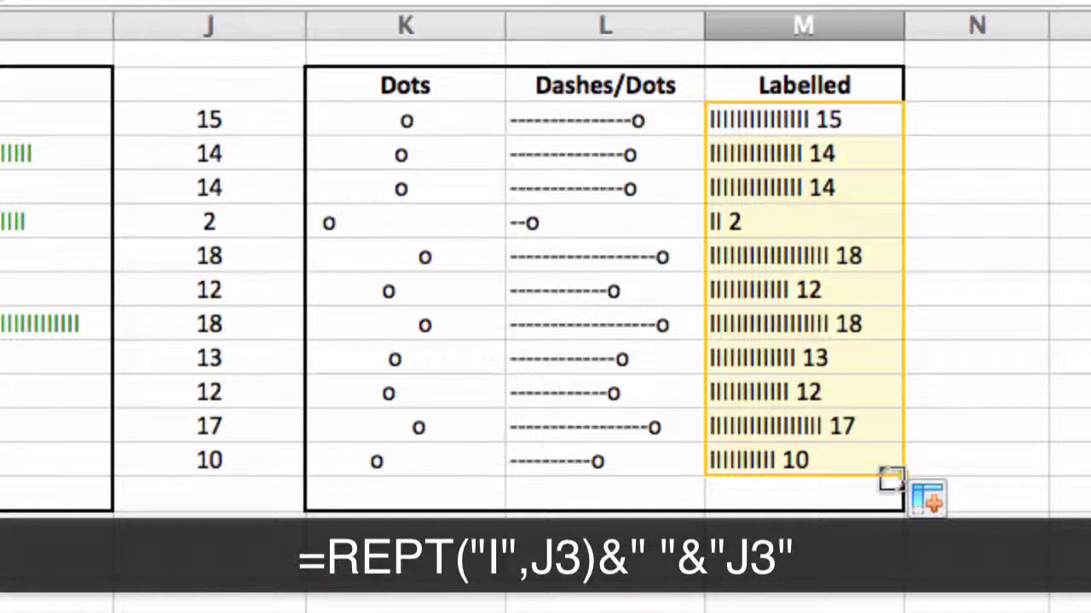
{"action": "left_click", "coordinate": [639, 494]}
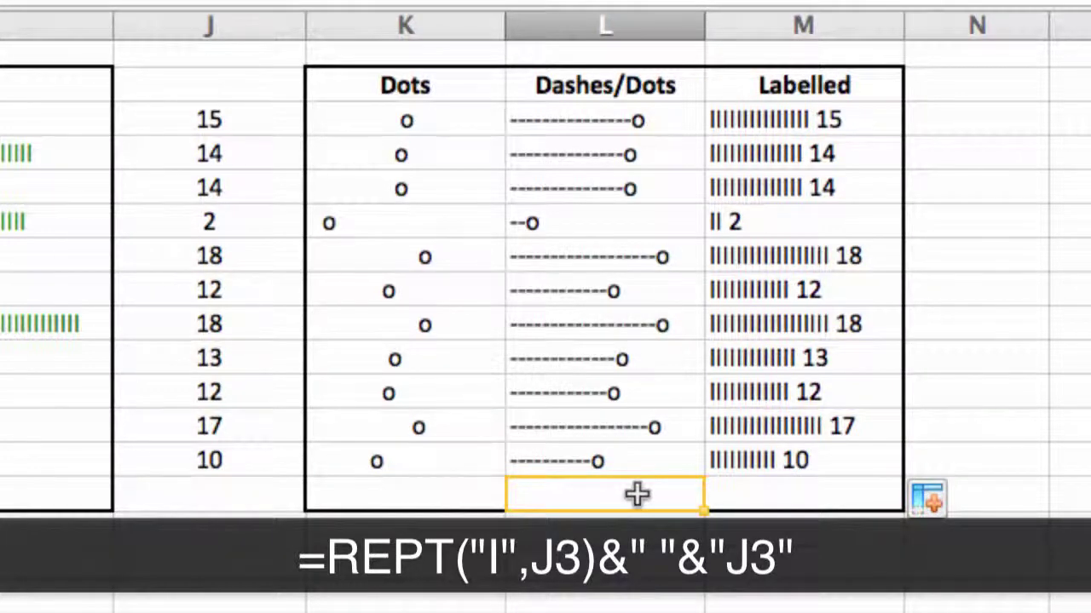
Step: Set the value in J7 to 3 to test the three in-cell charts
{"action": "left_click", "coordinate": [240, 255]}
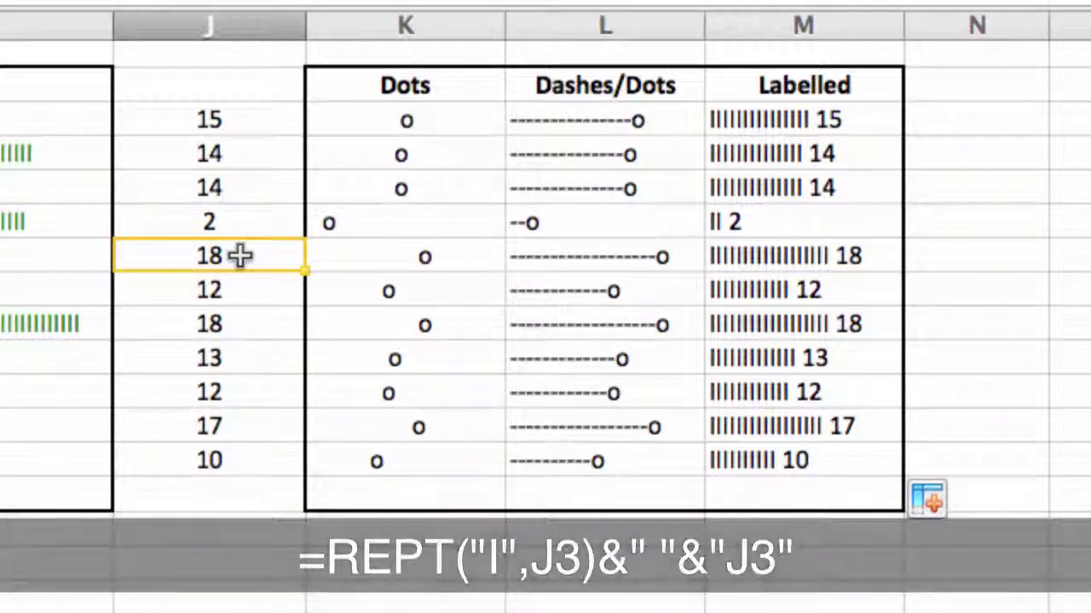
{"action": "type", "text": "3"}
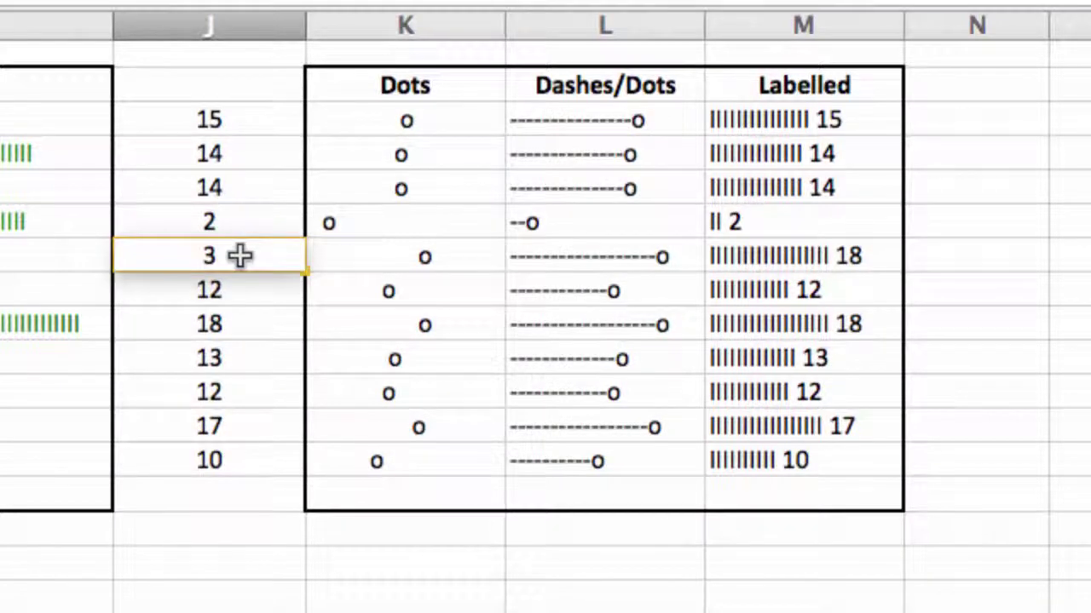
{"action": "key", "text": "Return"}
Step: Set the value in J7 to 22
{"action": "left_click", "coordinate": [239, 257]}
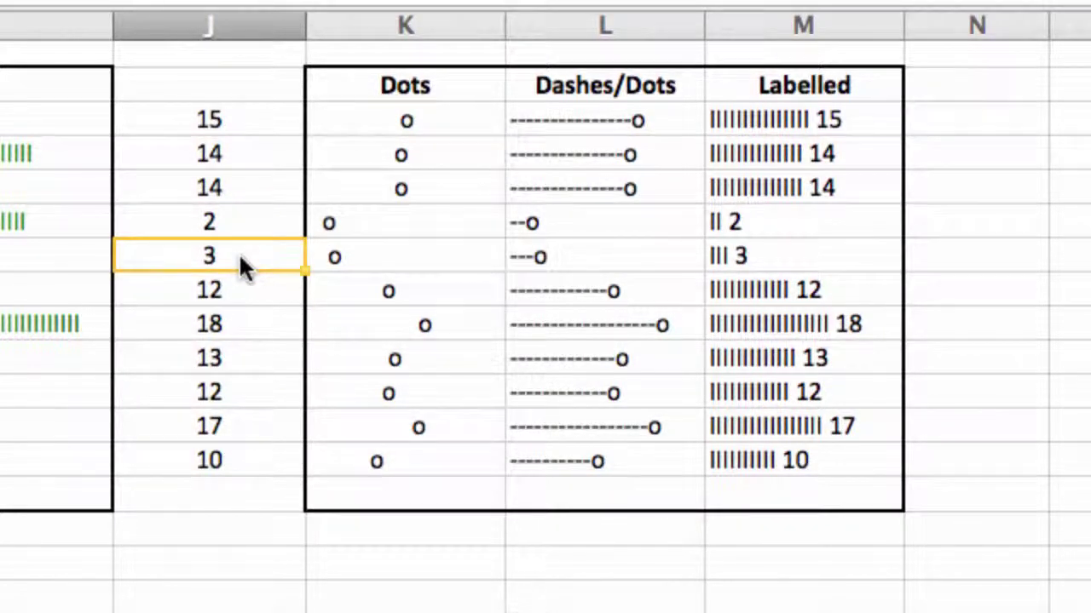
{"action": "type", "text": "22"}
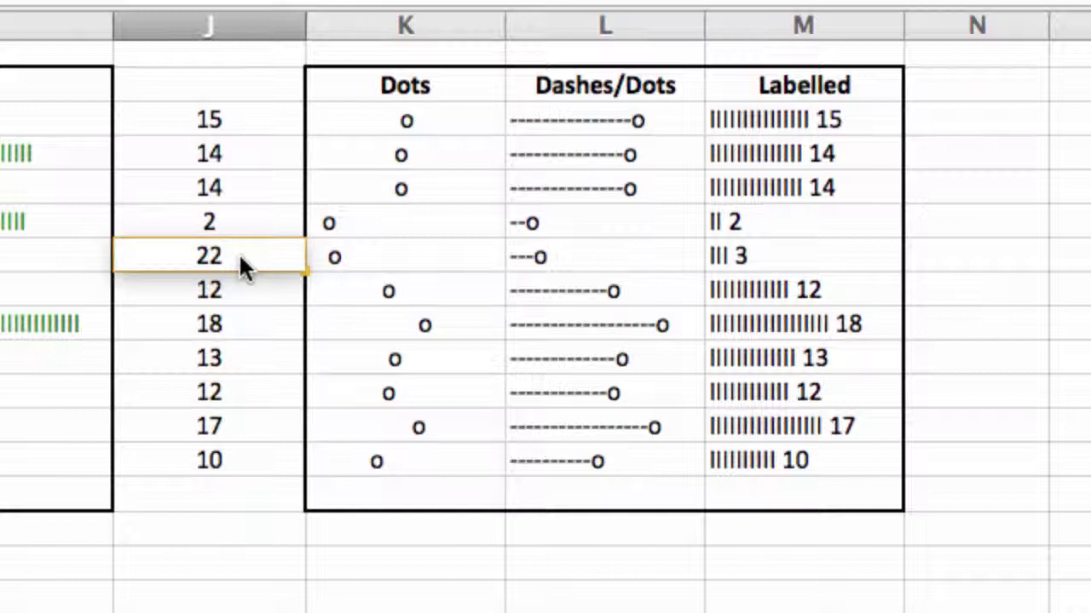
{"action": "key", "text": "Return"}
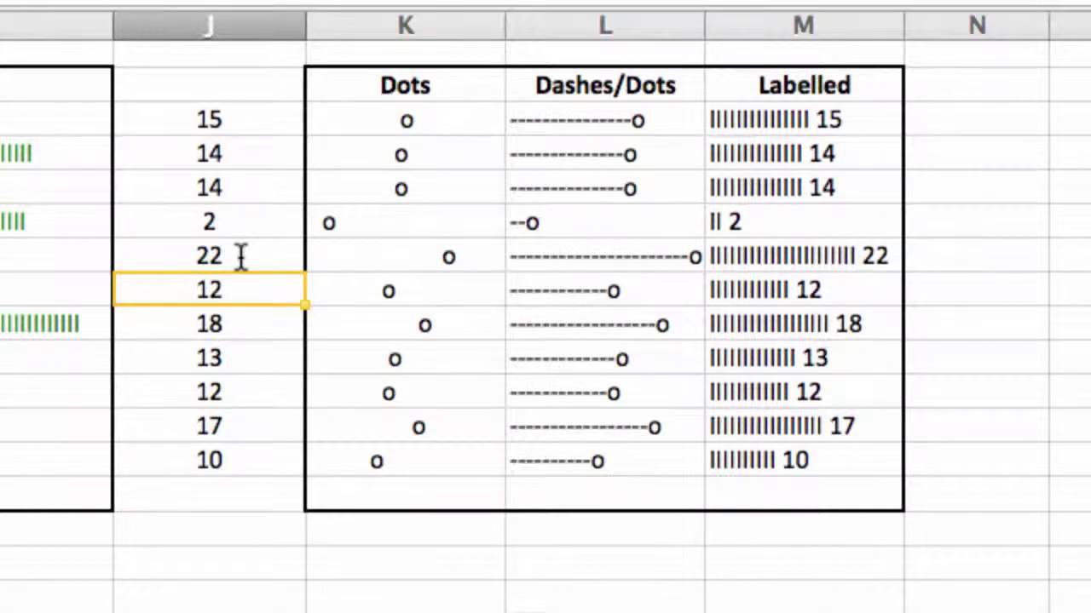